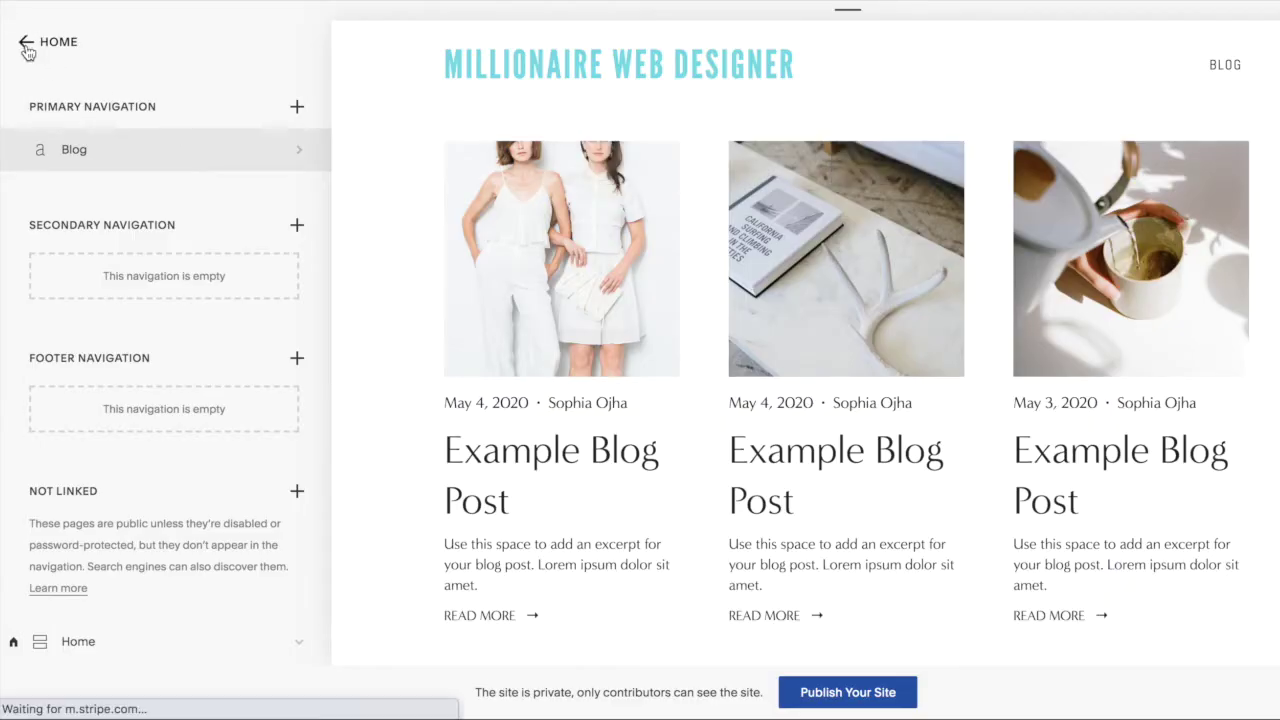
Go back from the Pages panel to the site's main menu
left_click(26, 44)
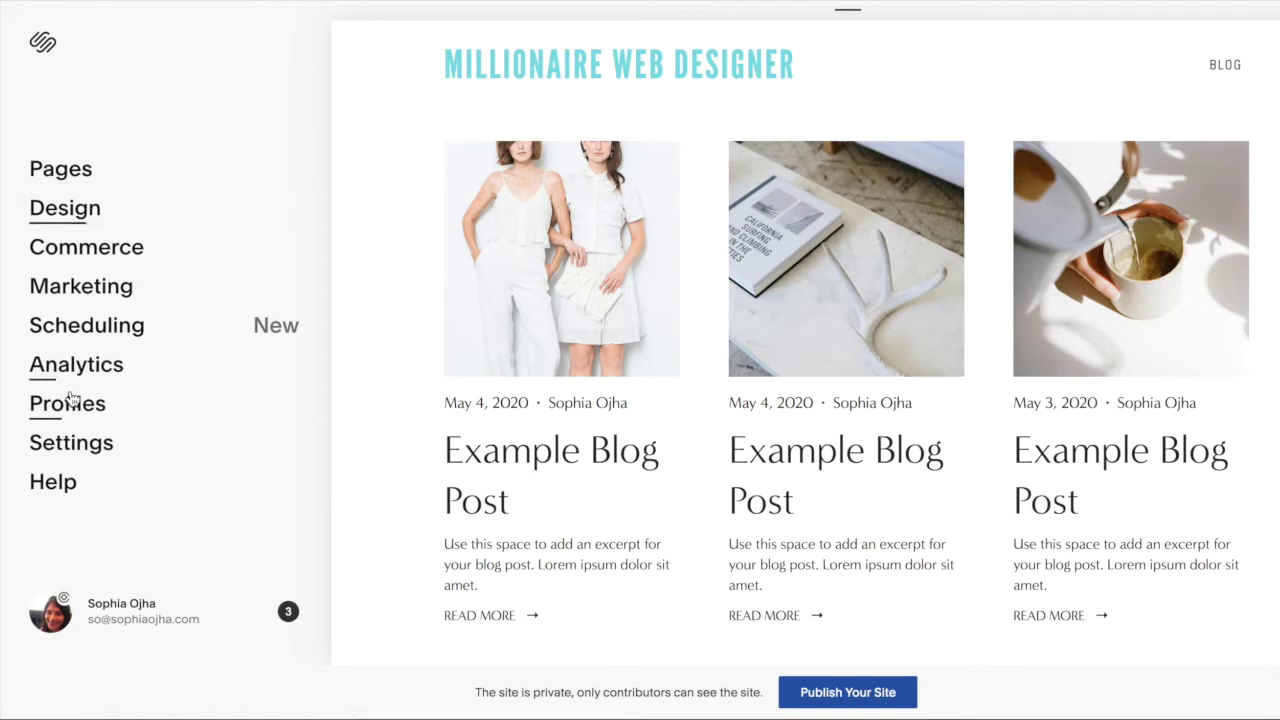
left_click(67, 440)
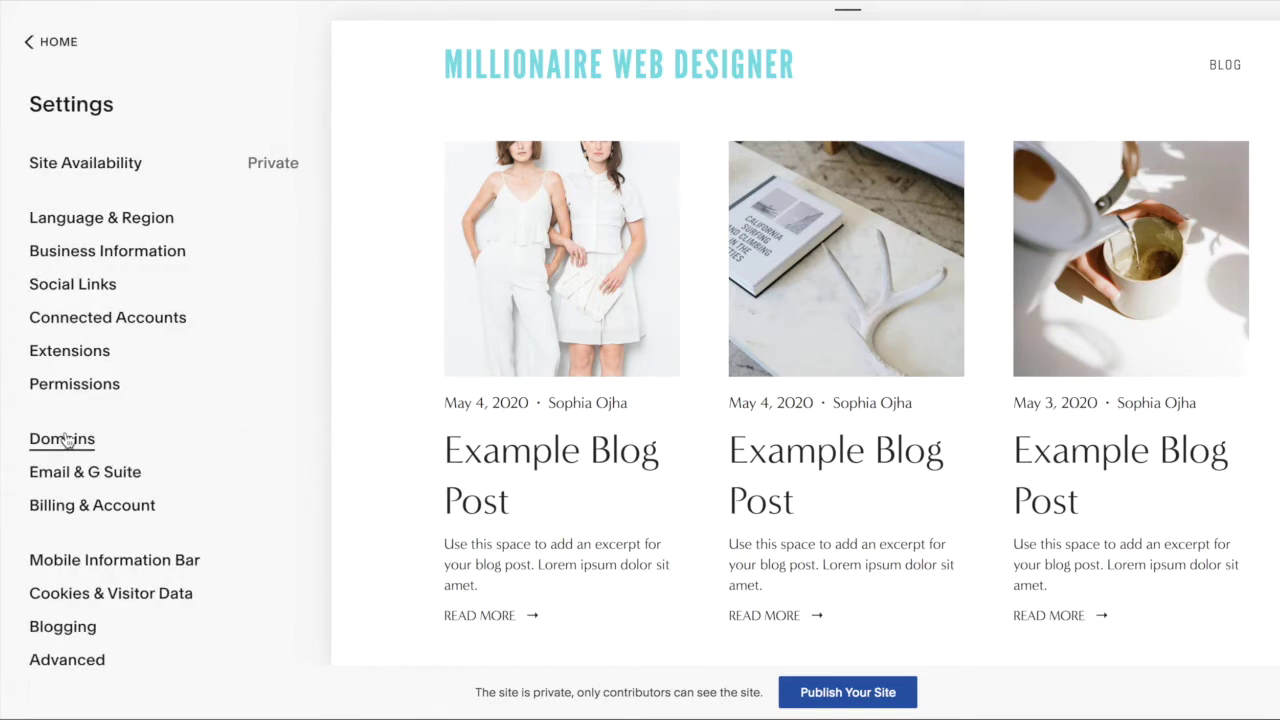
left_click(63, 439)
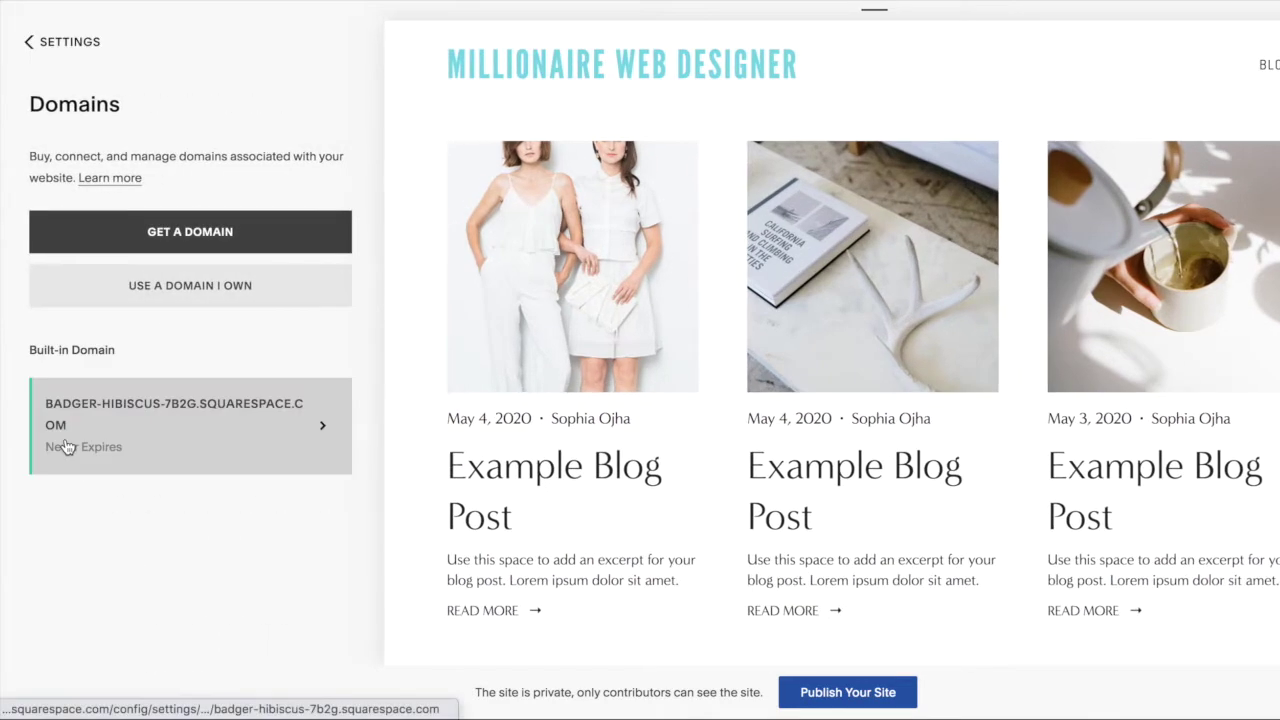
left_click(213, 287)
left_click(214, 264)
type("https")
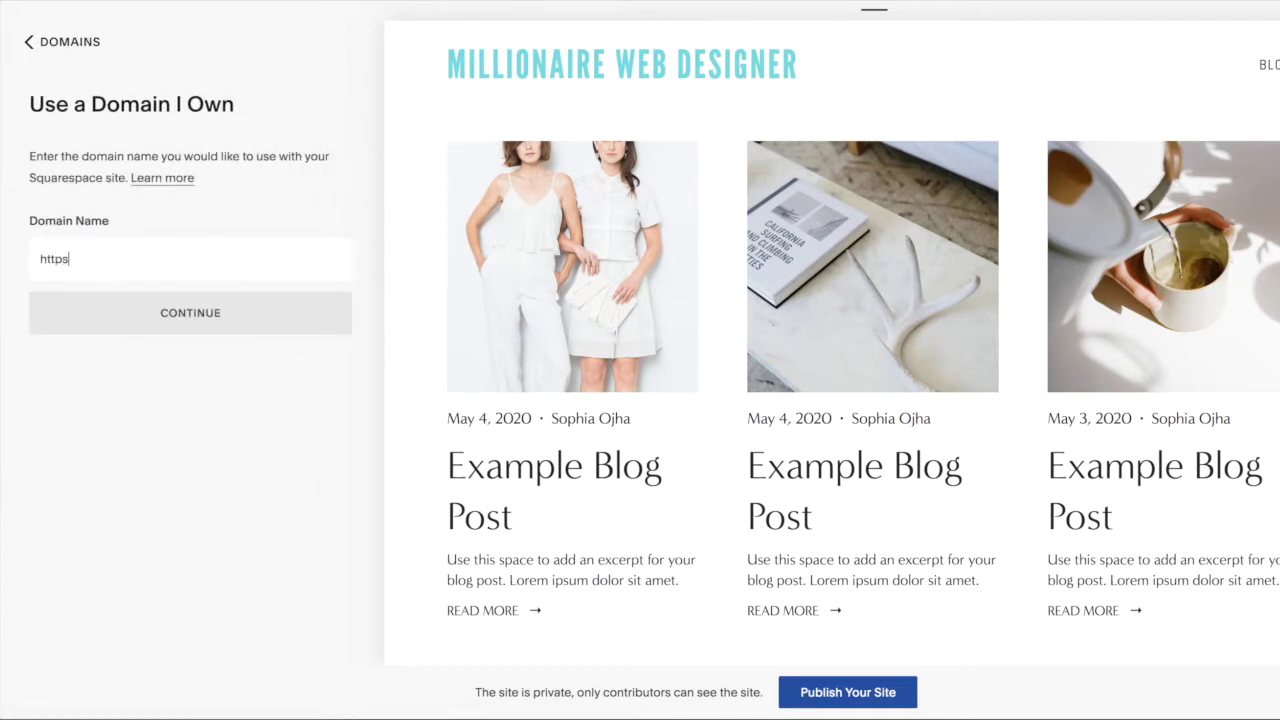
type("://www.millionairewebdesigner.com")
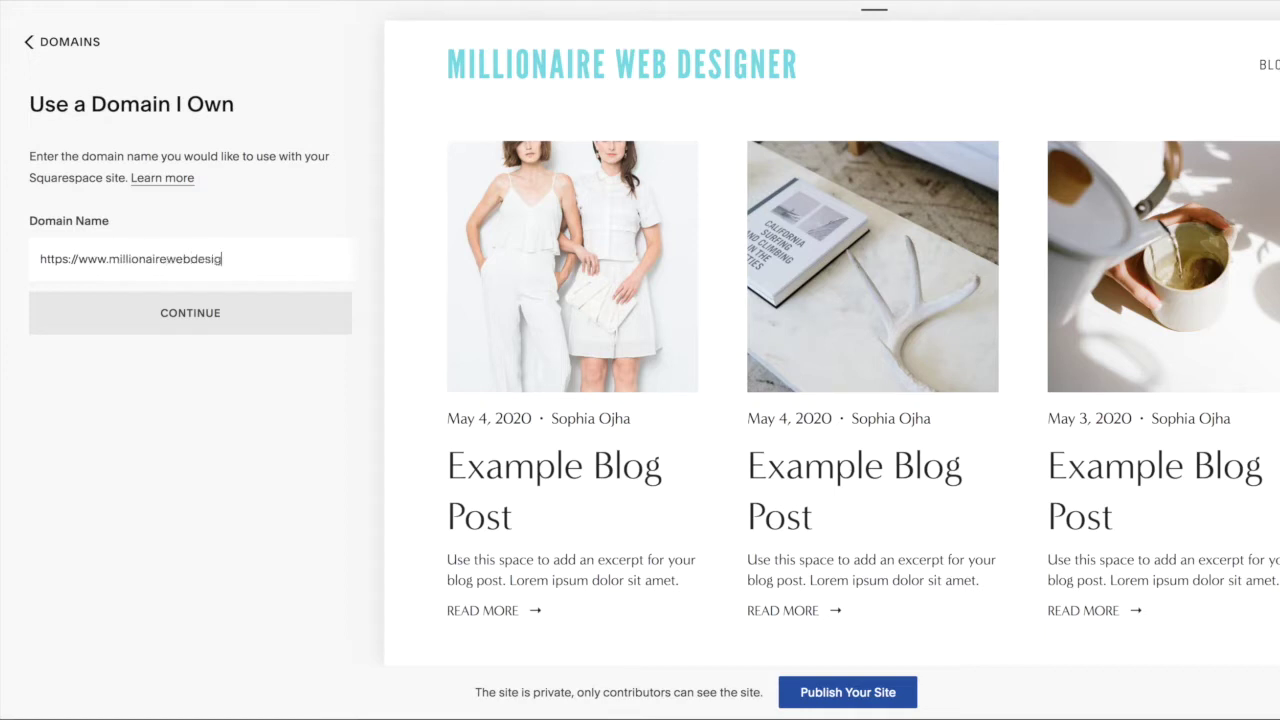
left_click(185, 329)
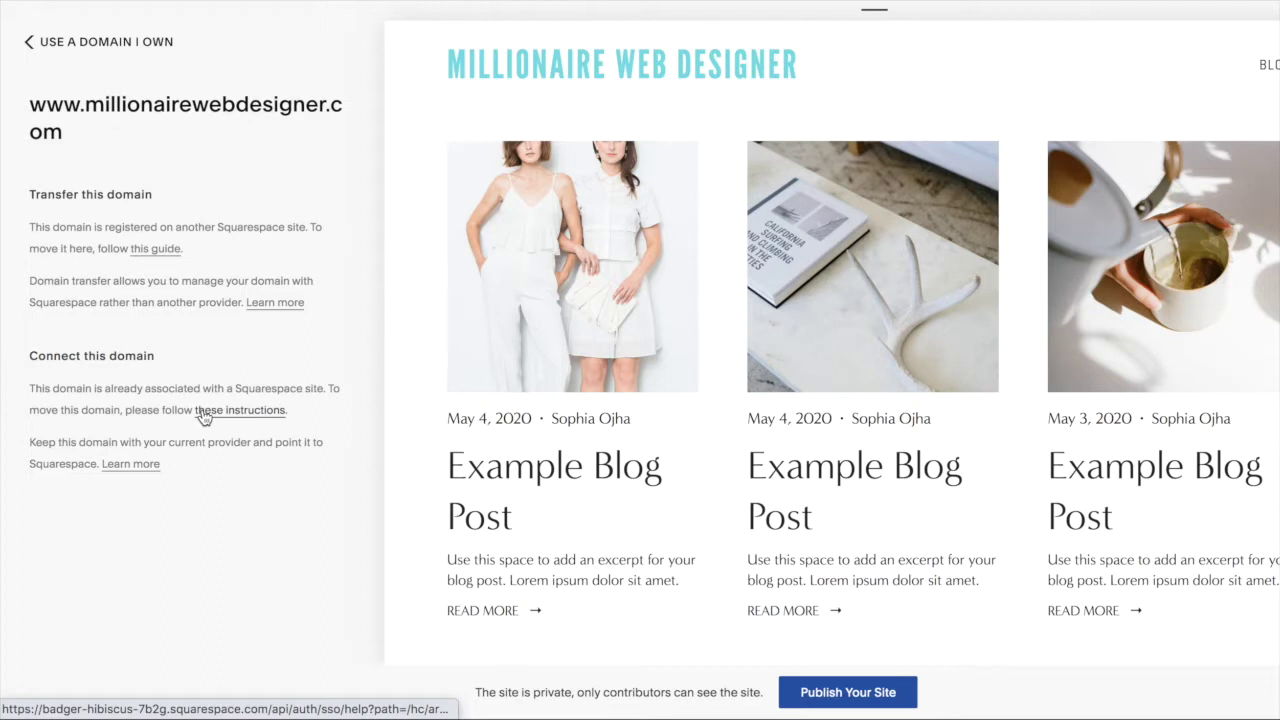
Back out of Settings to the main menu and open the account dashboard
left_click(26, 44)
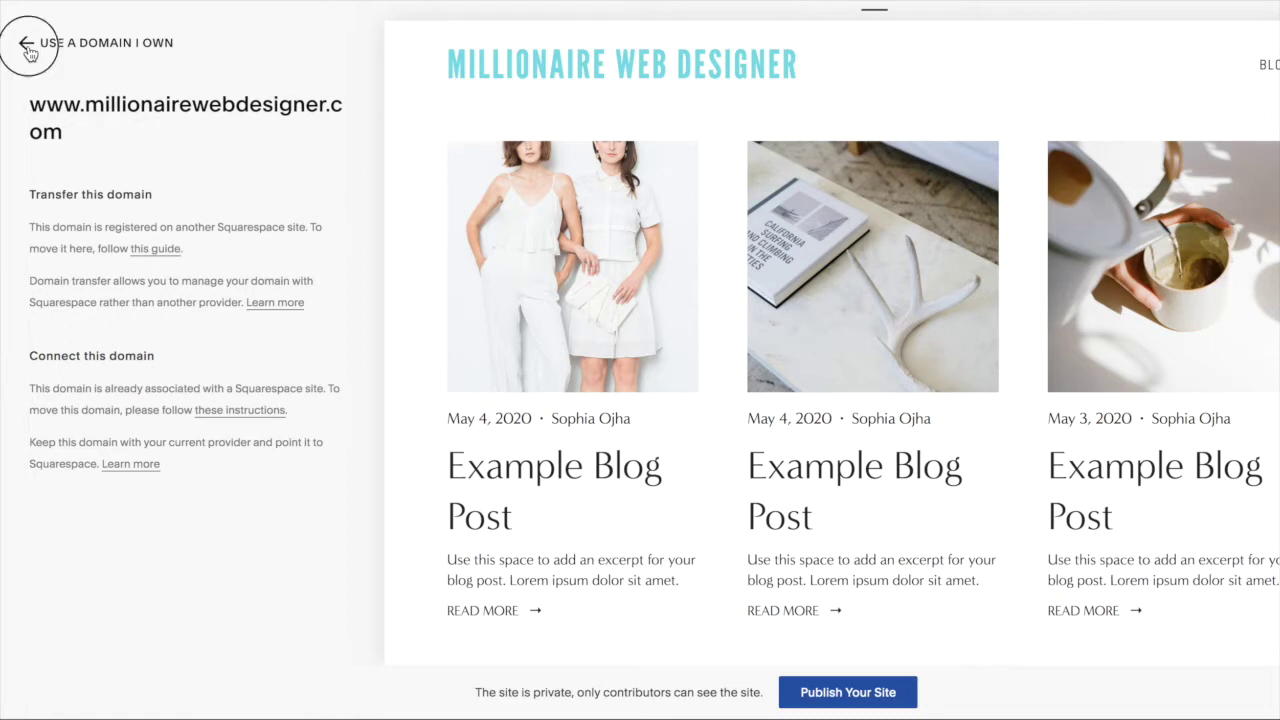
left_click(27, 44)
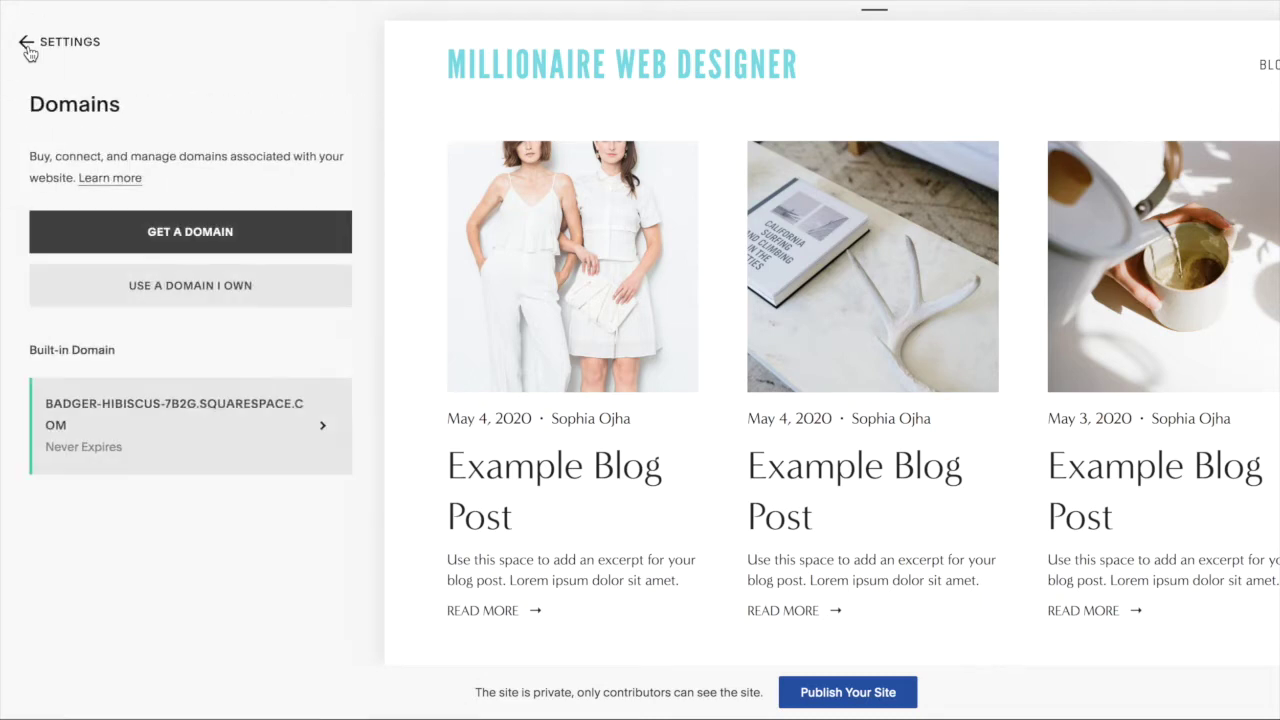
left_click(28, 47)
scroll(105, 580, "down", 2)
left_click(52, 42)
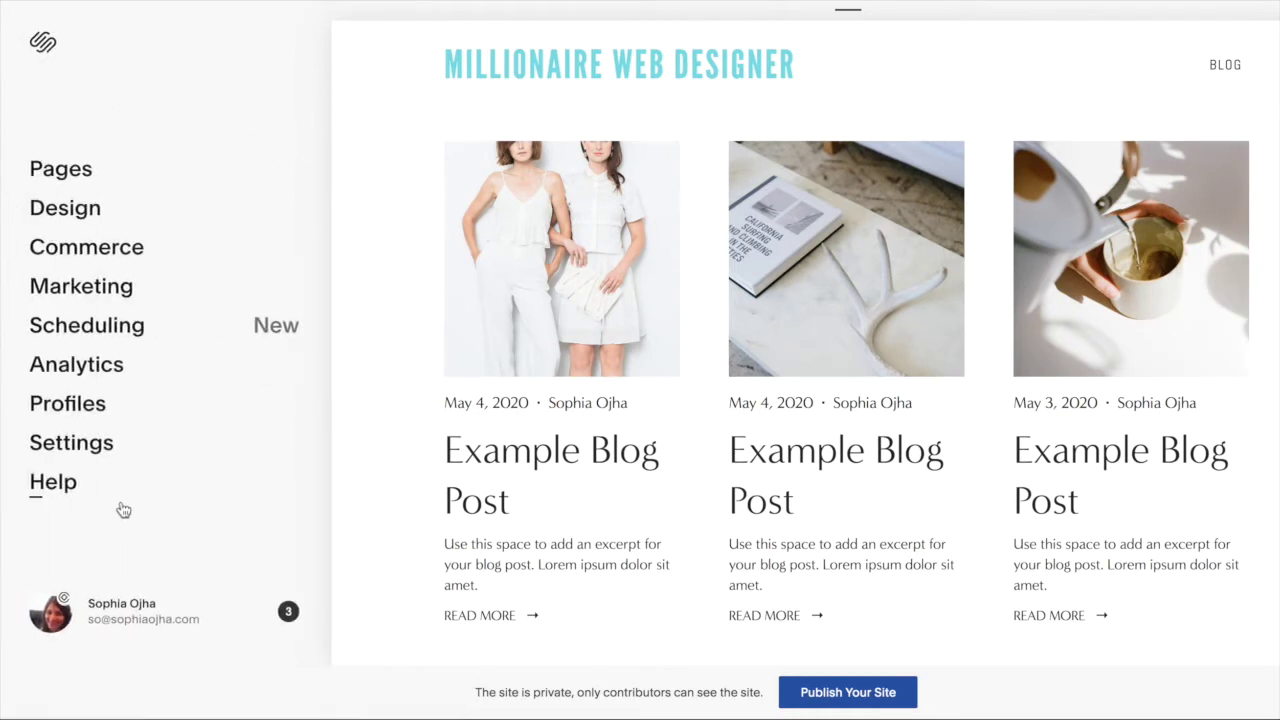
left_click(52, 625)
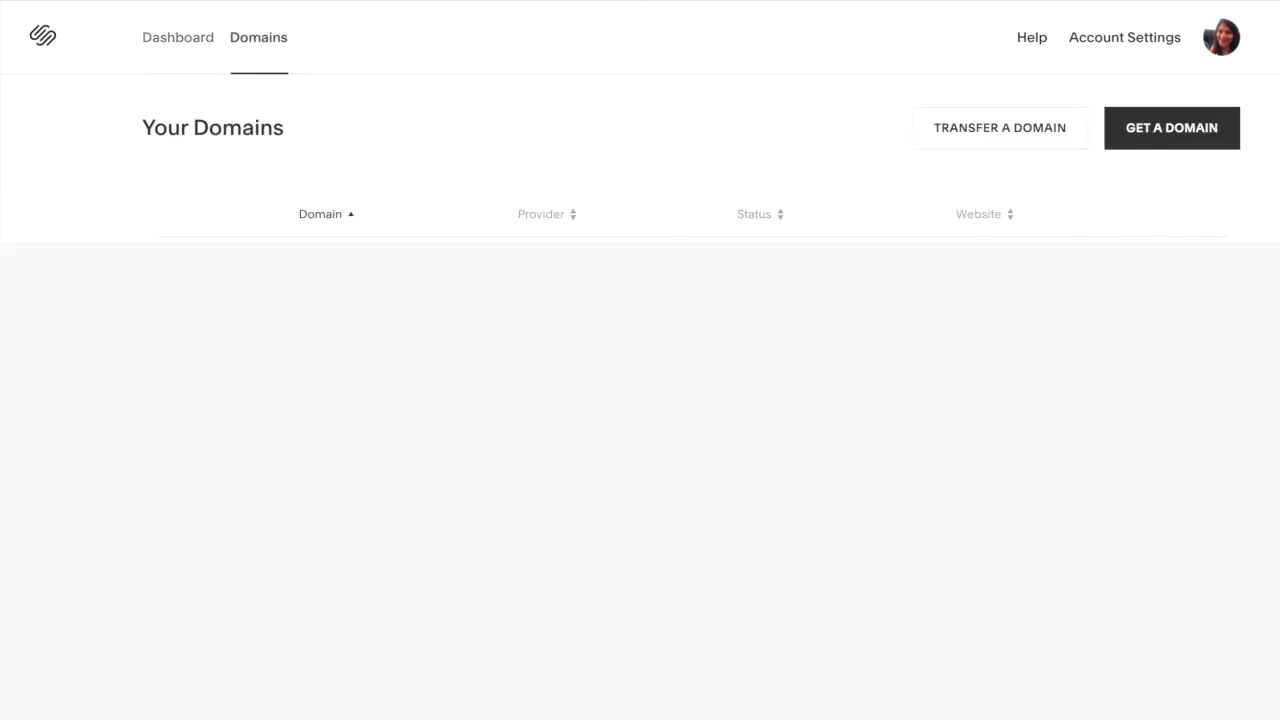
Open the ••• options for the millionairewebdesigner.com row in Your Domains
left_click(254, 48)
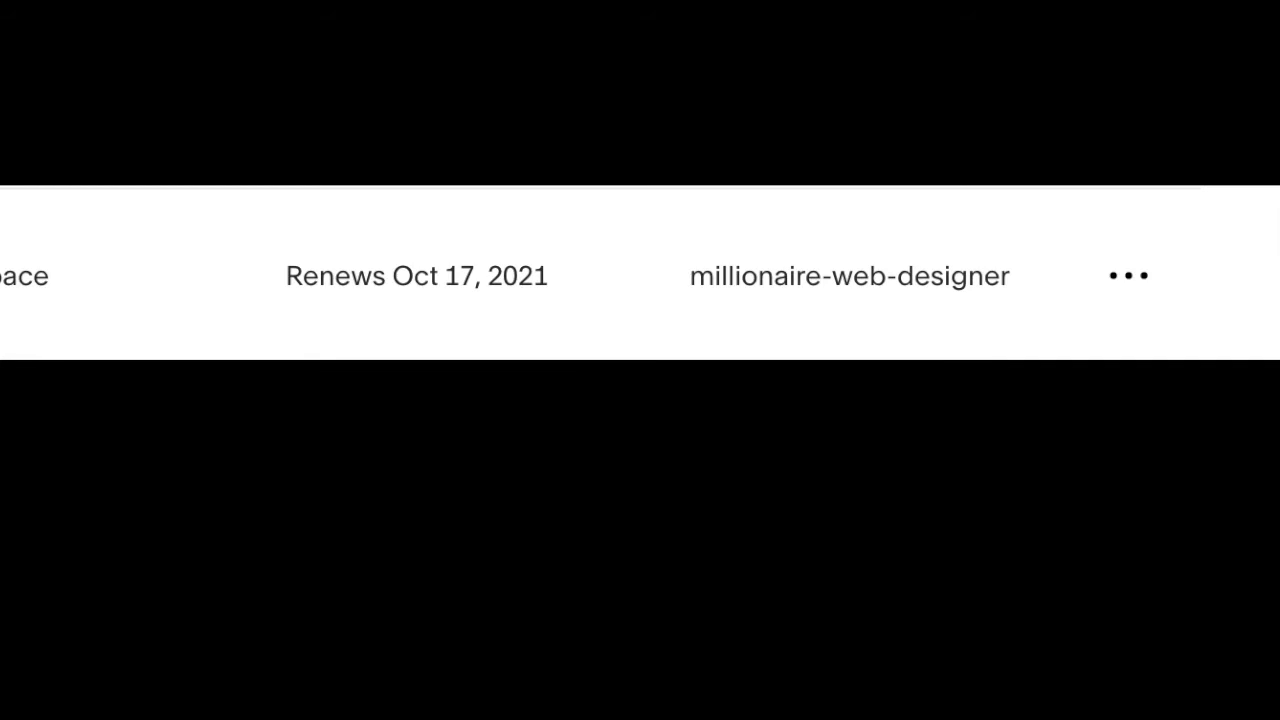
left_click(1128, 276)
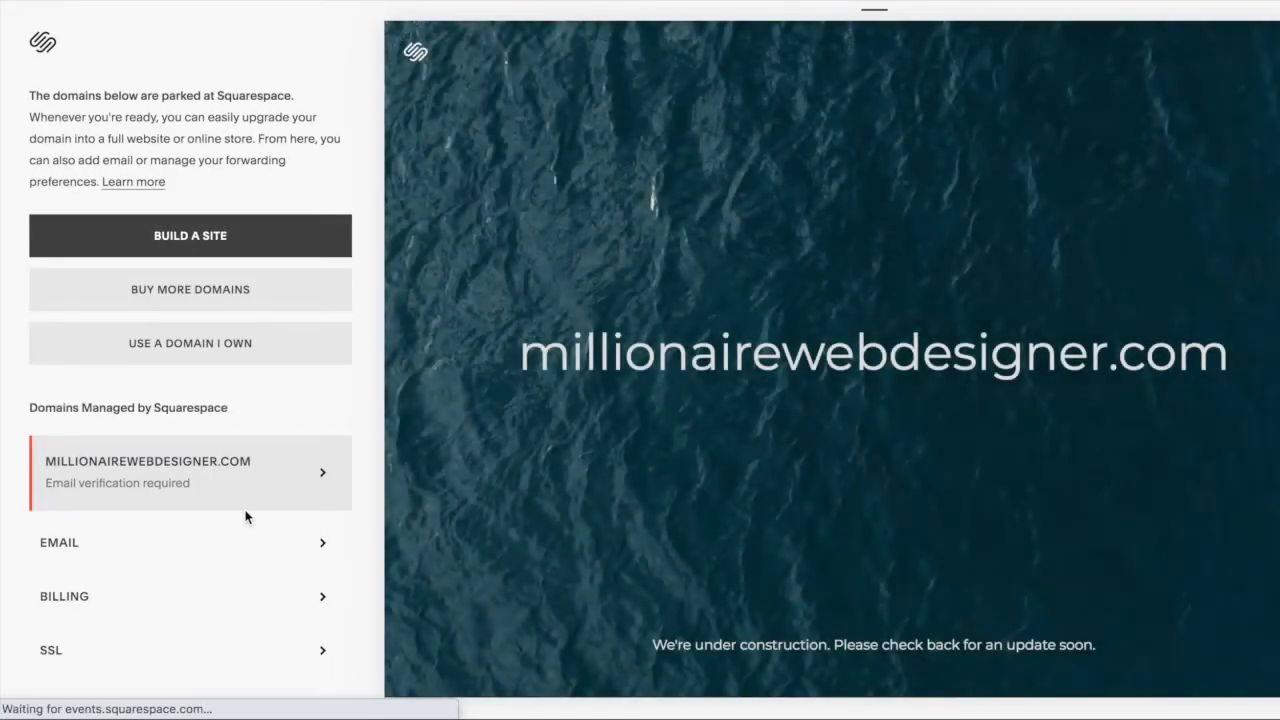
Open the MILLIONAIREWEBDESIGNER.COM details and scroll to Move Domain to Another Site
scroll(245, 516, "down", 1)
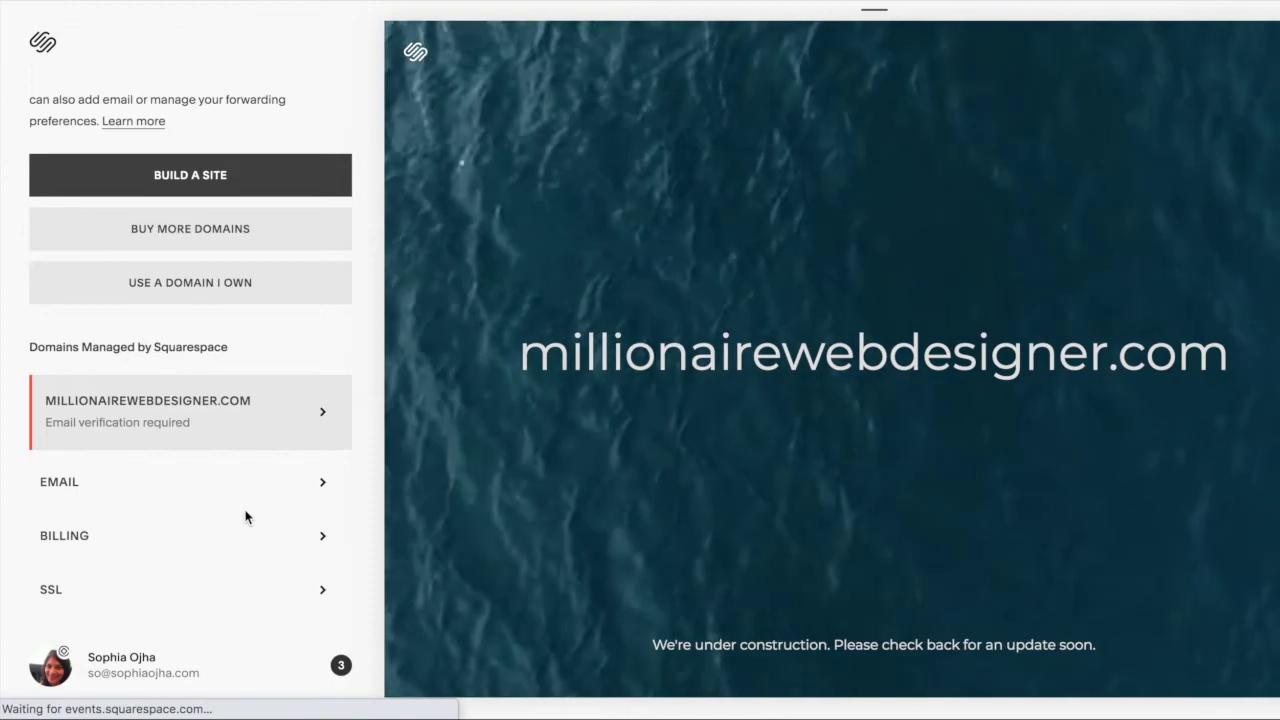
left_click(211, 444)
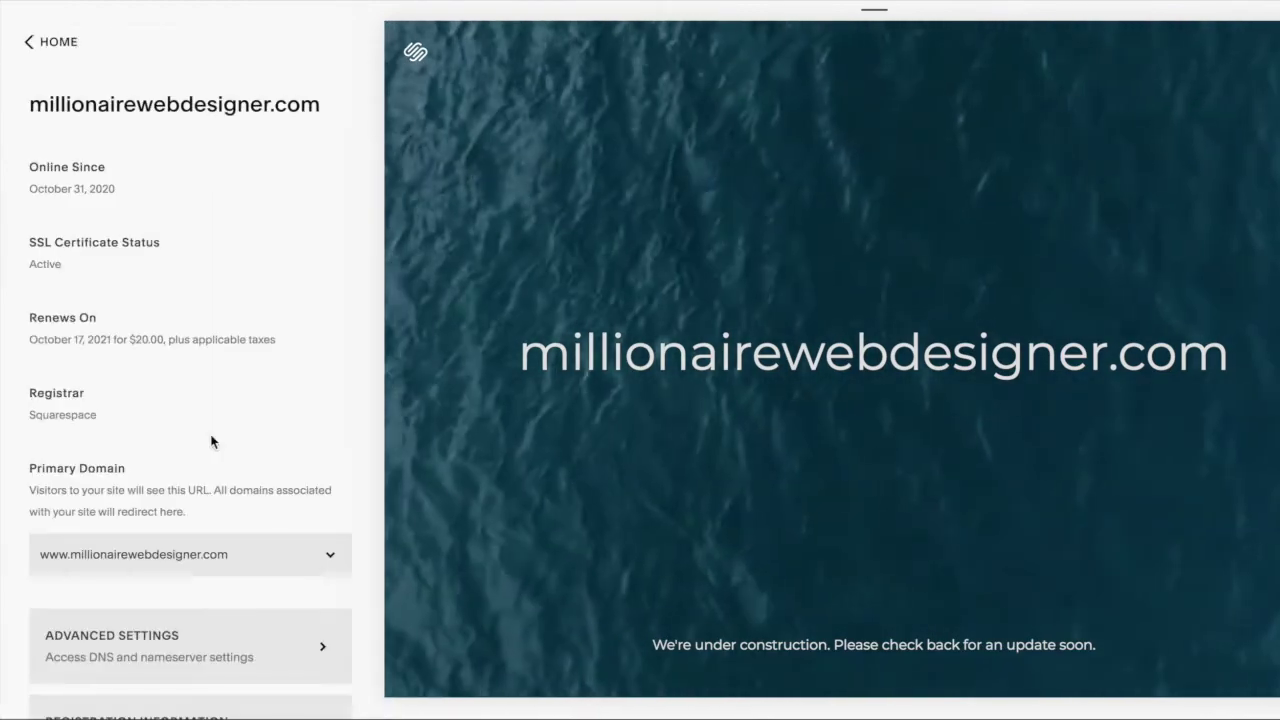
scroll(211, 441, "down", 5)
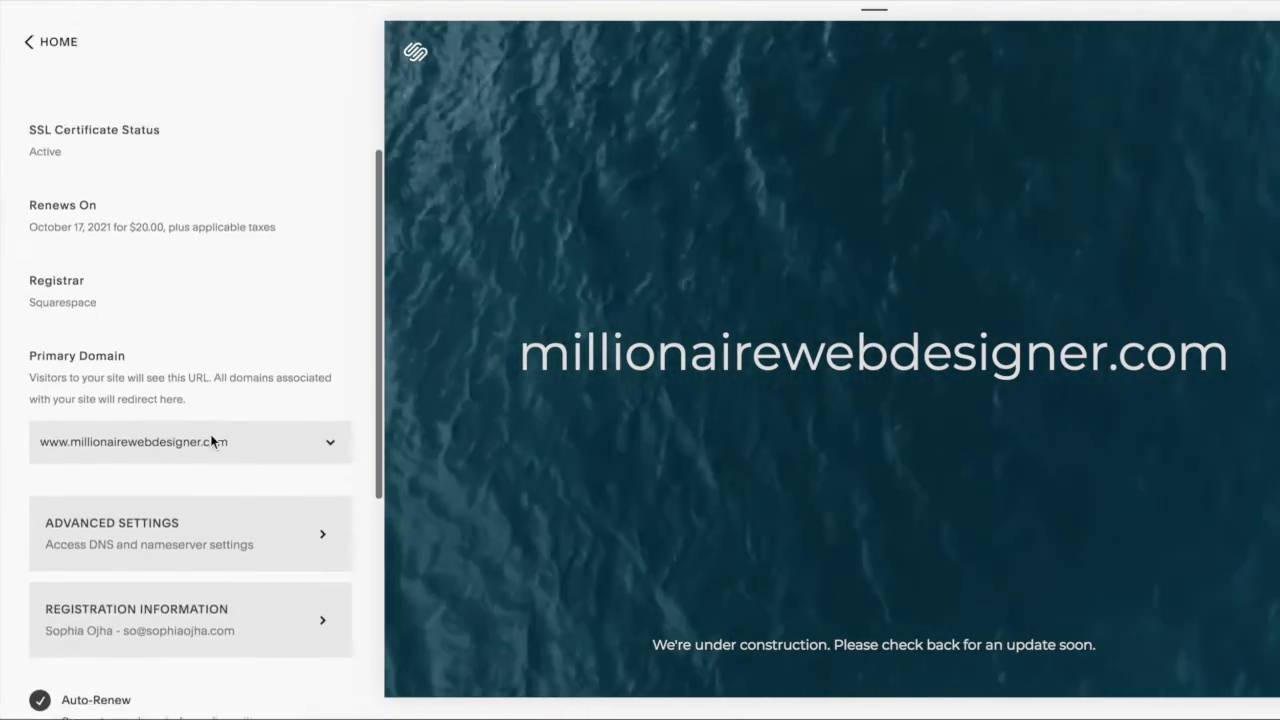
scroll(211, 441, "down", 1)
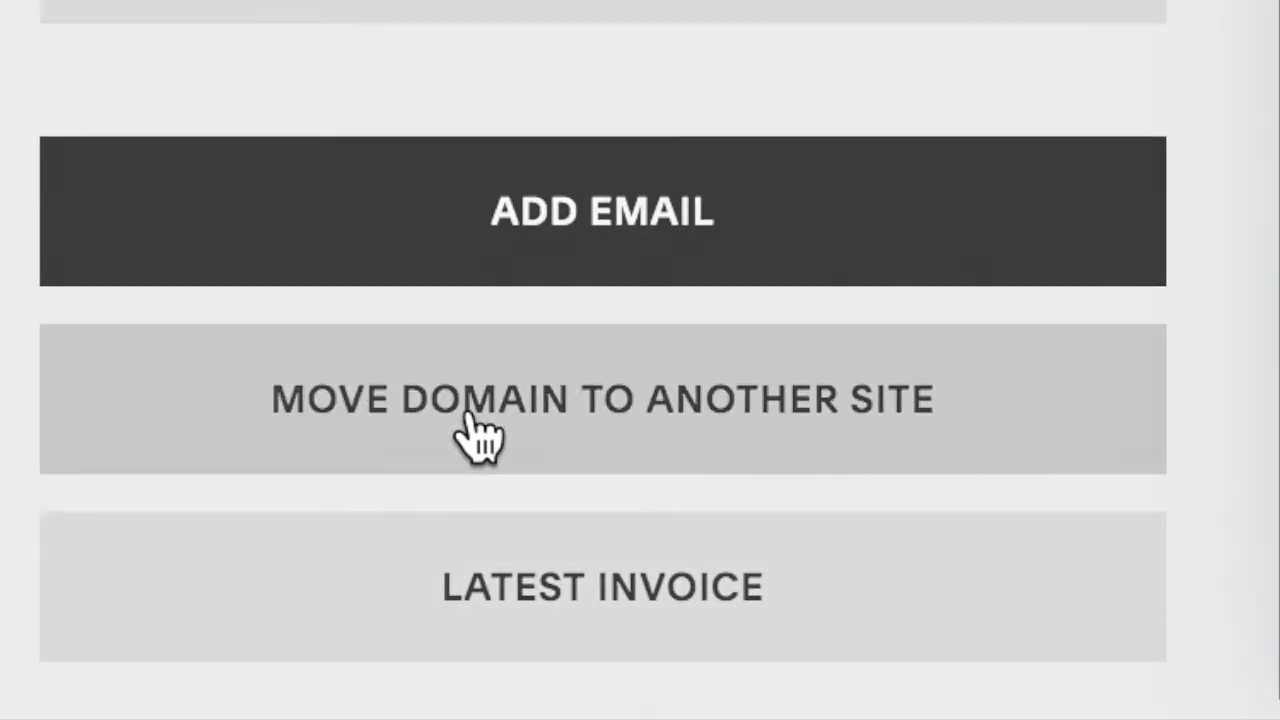
Choose Move Domain to Another Site and pick the Millionaire Web Designer site
left_click(478, 432)
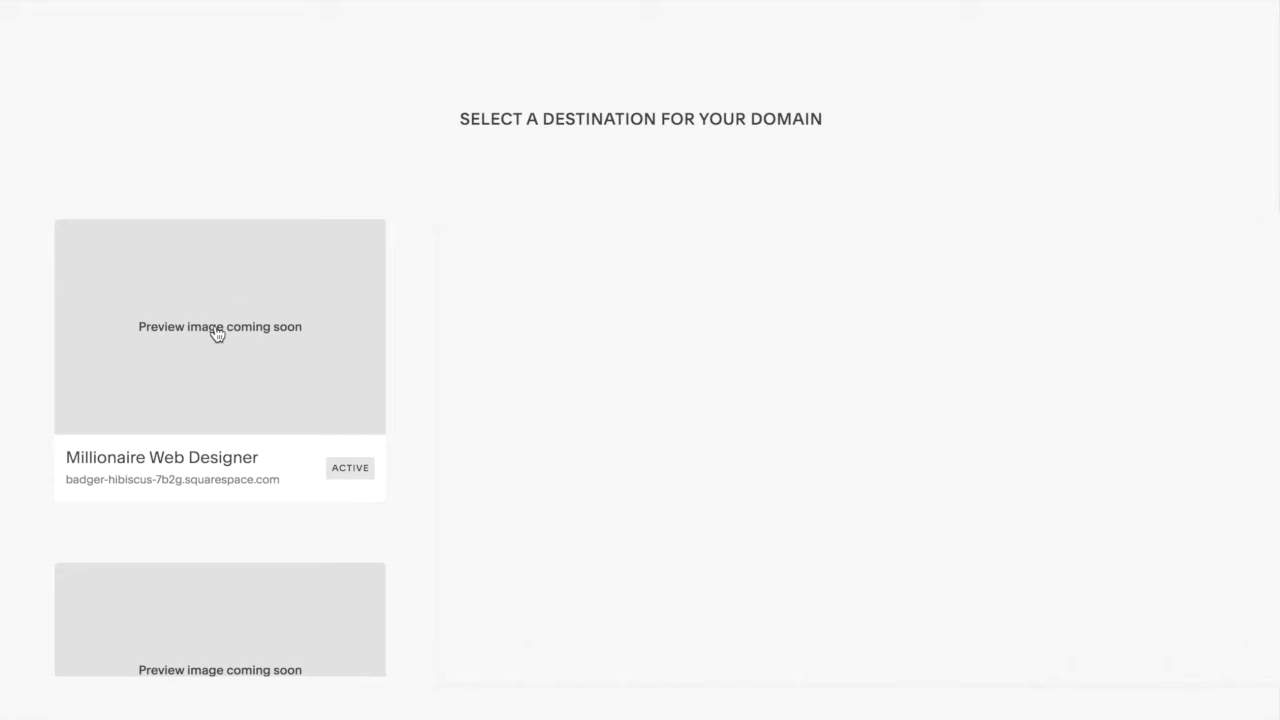
left_click(280, 334)
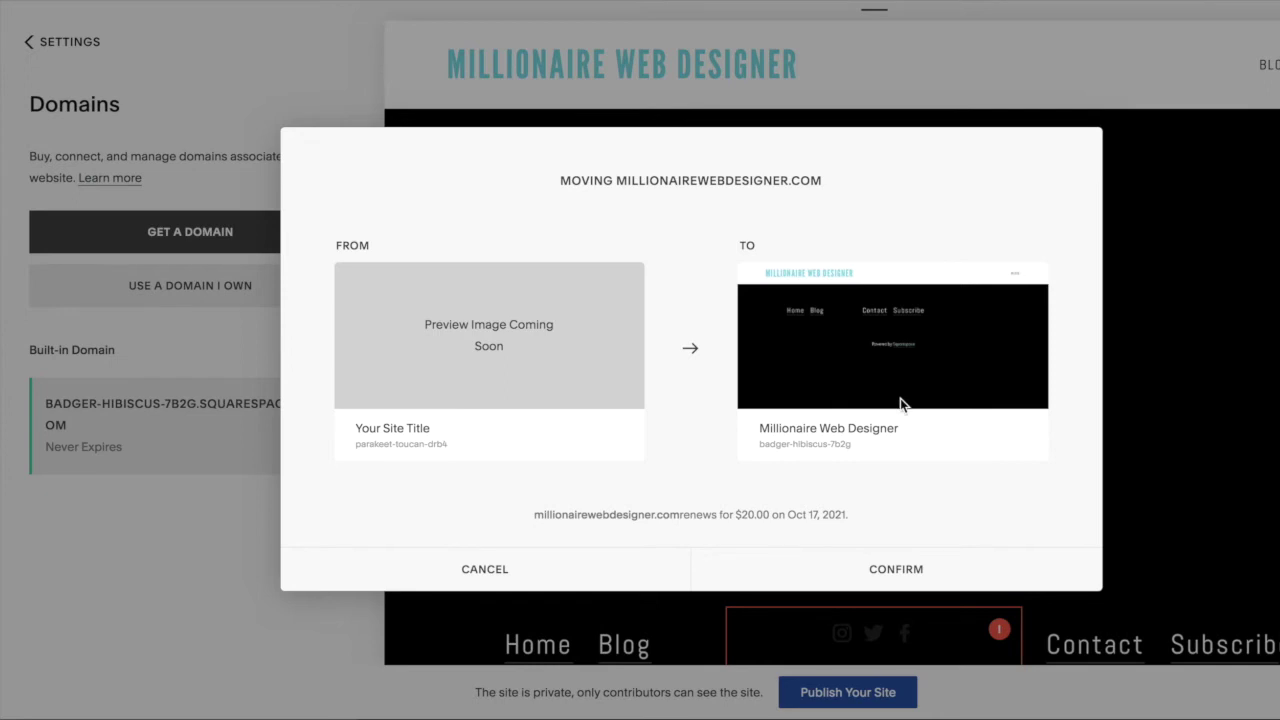
Confirm the move to Millionaire Web Designer and dismiss the 'domain has been moved' message
left_click_drag(762, 432, 886, 429)
left_click(930, 435)
left_click_drag(761, 446, 873, 445)
left_click(912, 488)
left_click(882, 572)
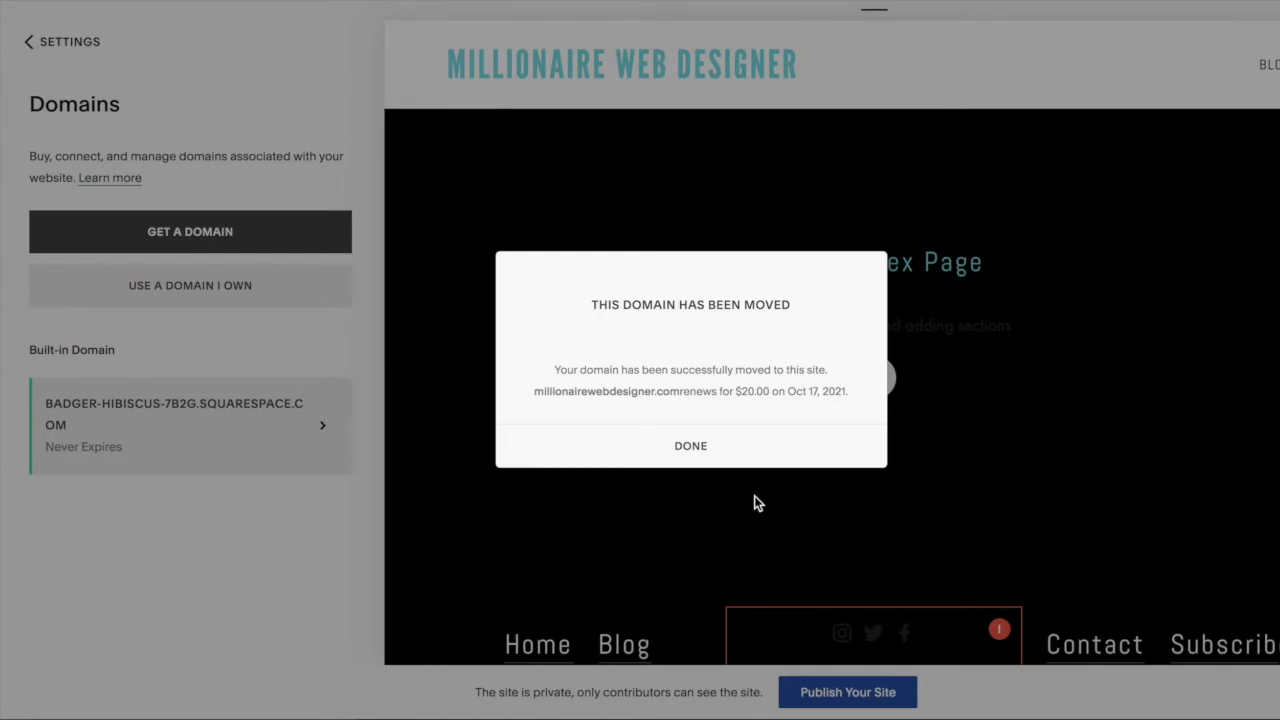
left_click(713, 458)
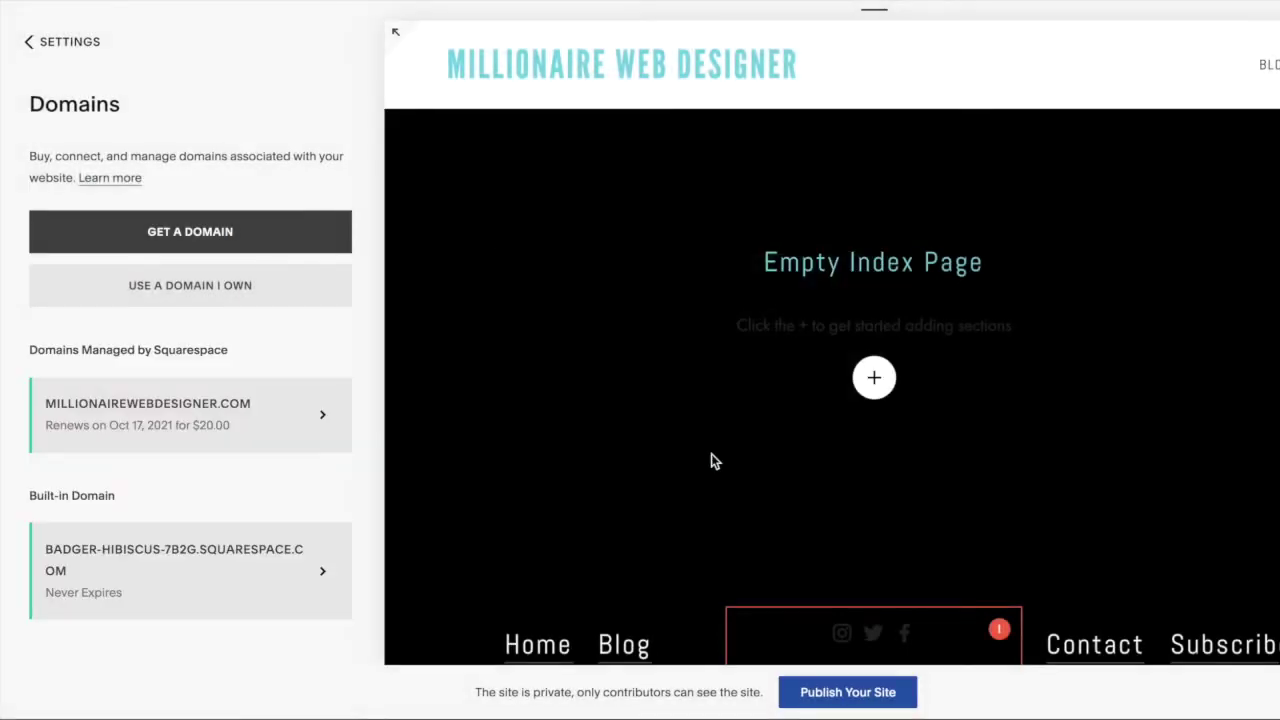
Make millionairewebdesigner.com the site's primary domain
left_click(150, 448)
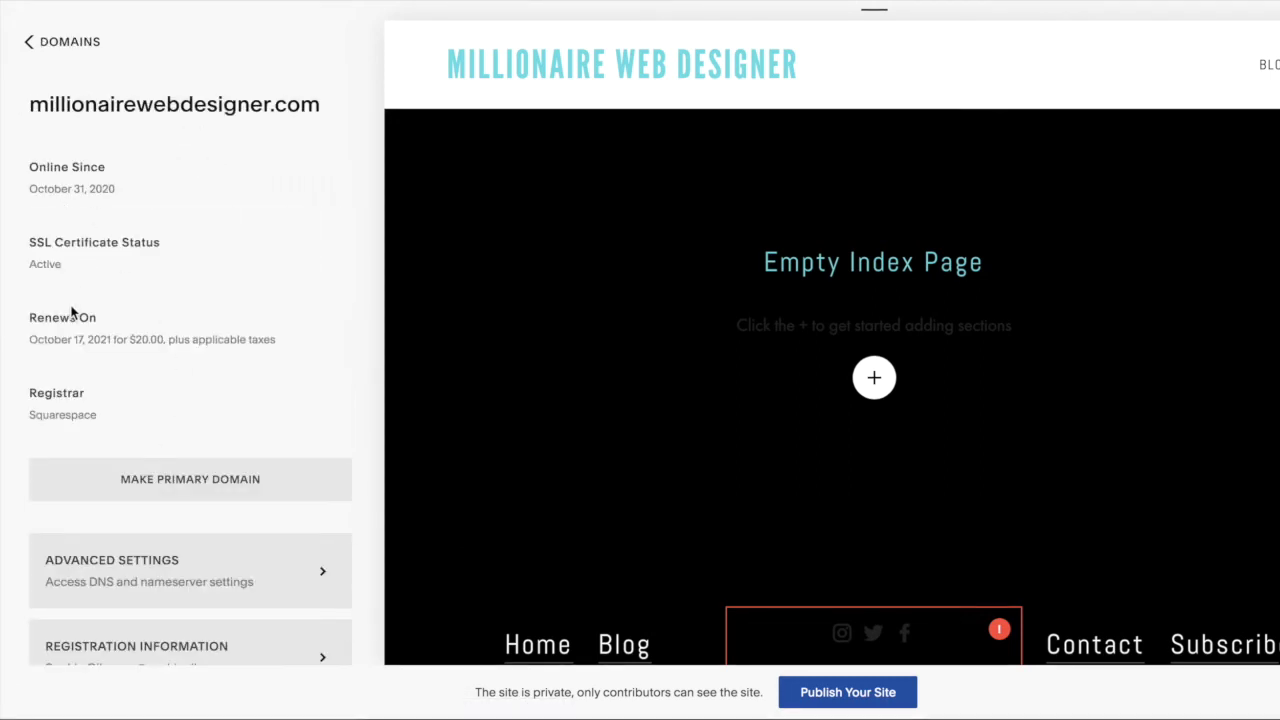
scroll(153, 450, "down", 2)
left_click(162, 422)
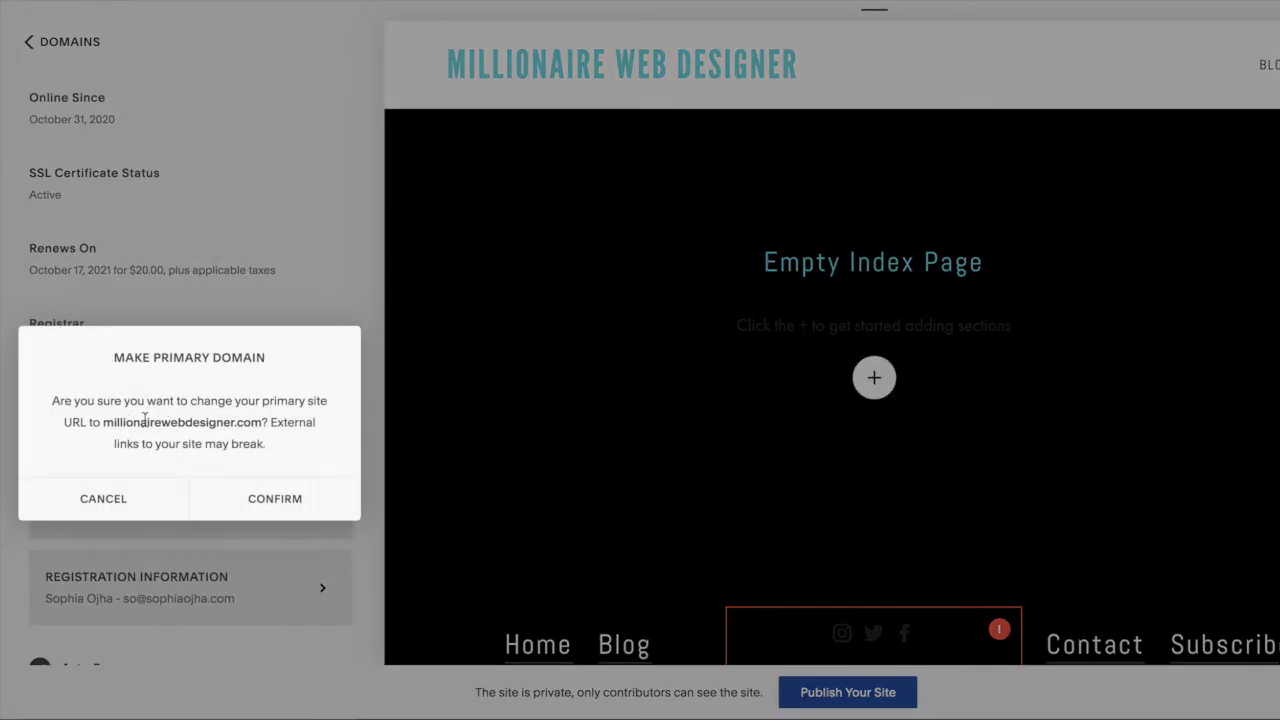
left_click(232, 513)
Turn on Lock Domain for millionairewebdesigner.com
scroll(232, 513, "down", 3)
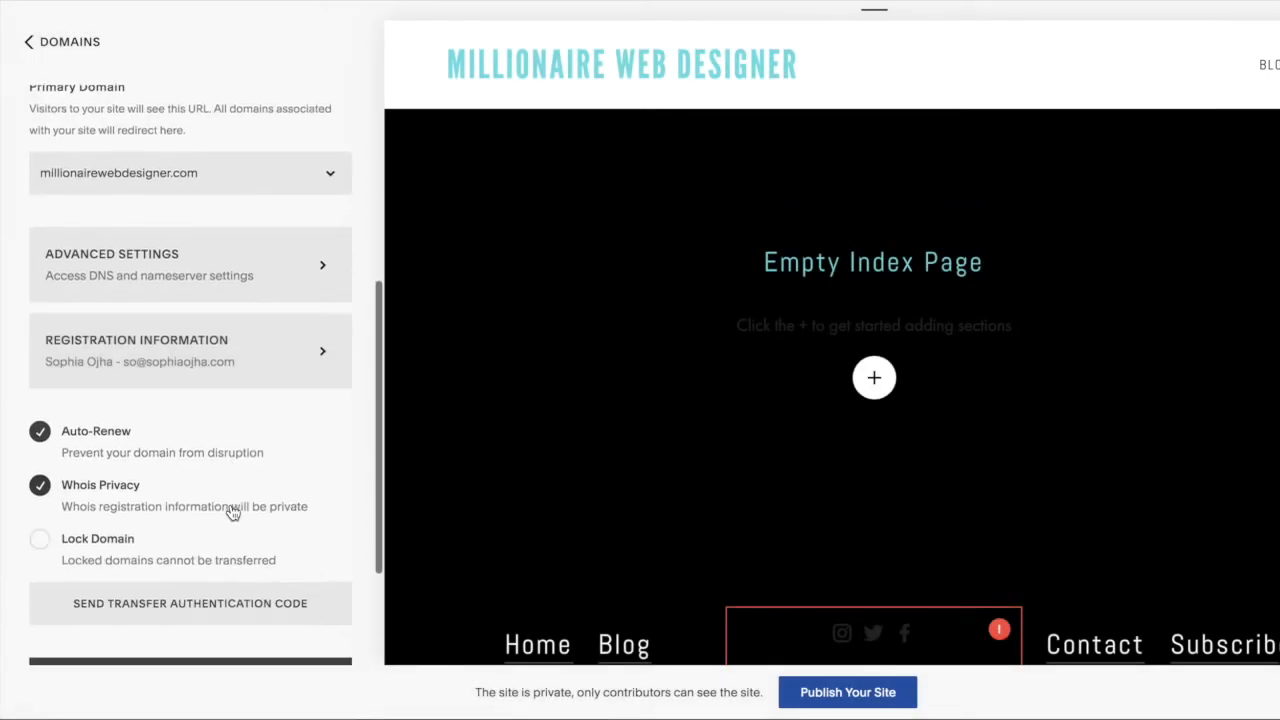
left_click(42, 543)
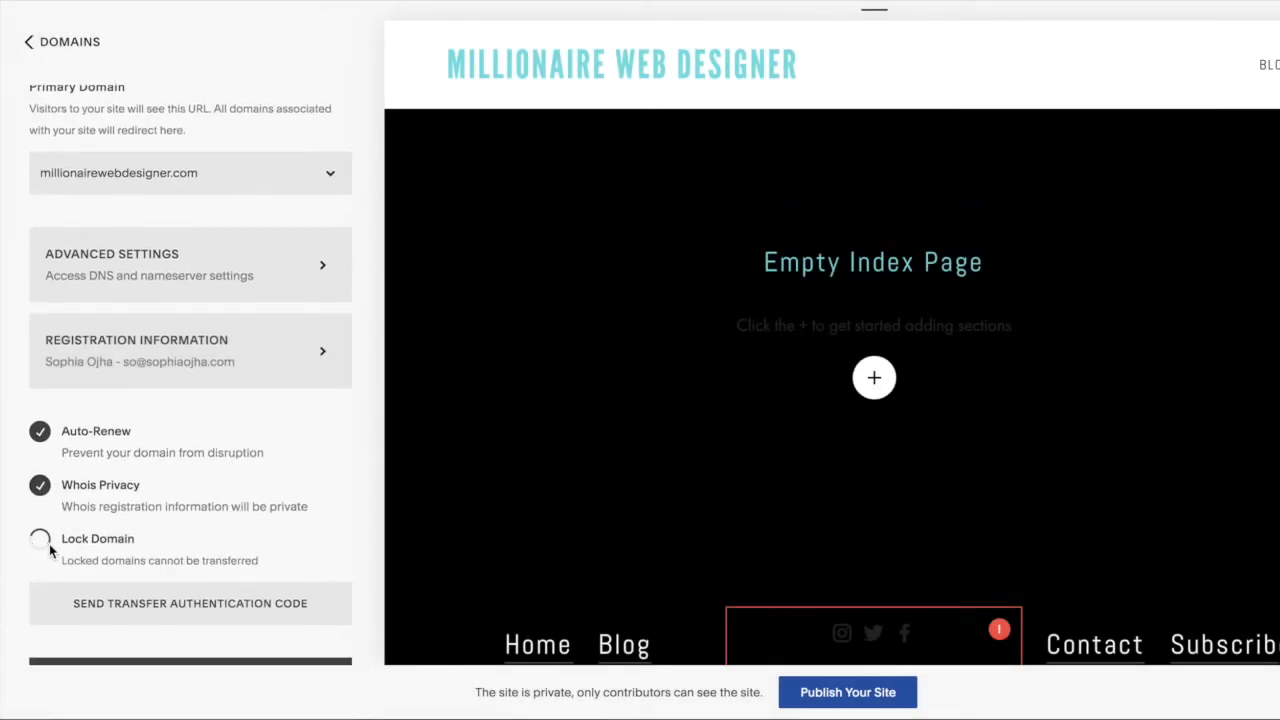
scroll(238, 522, "down", 3)
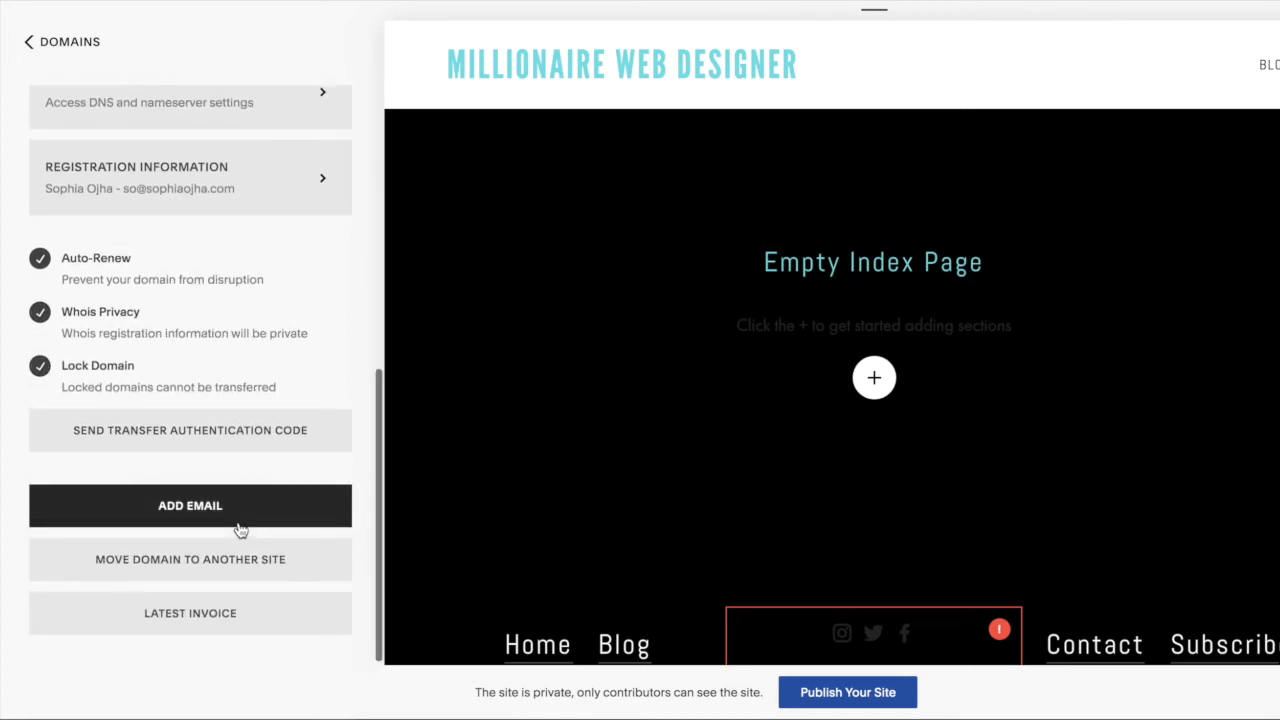
scroll(240, 530, "up", 6)
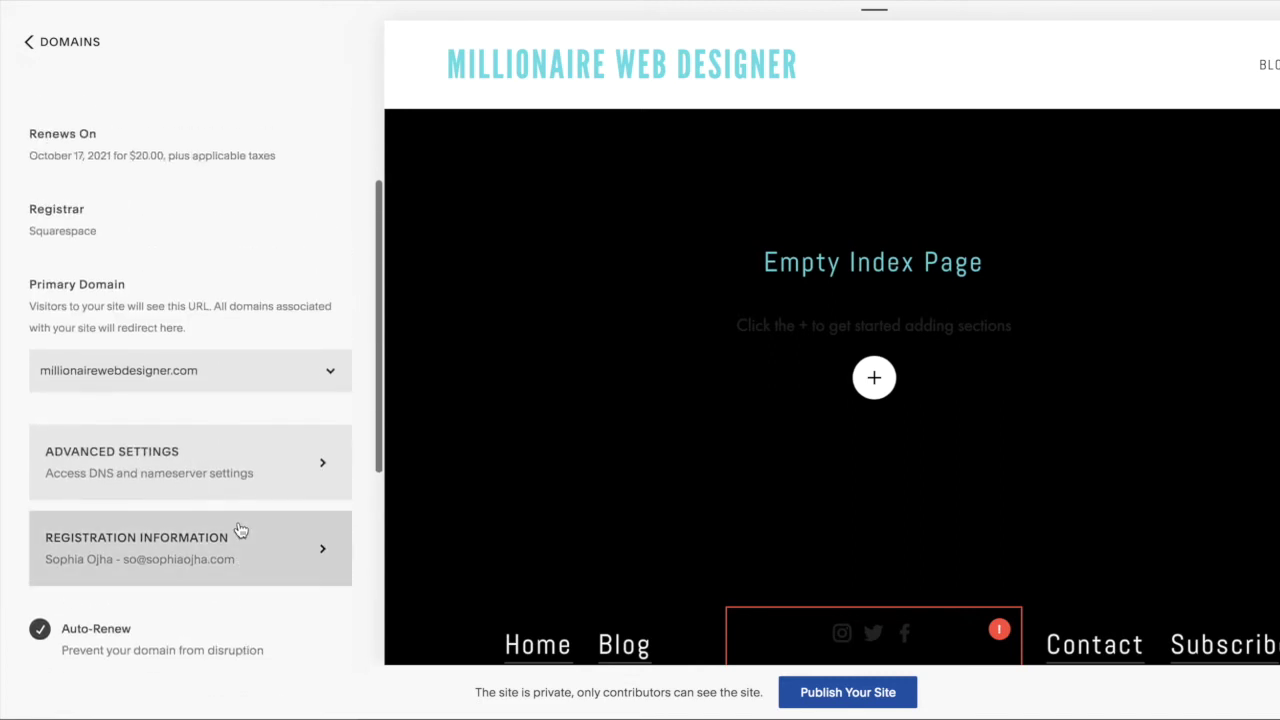
scroll(240, 530, "up", 1)
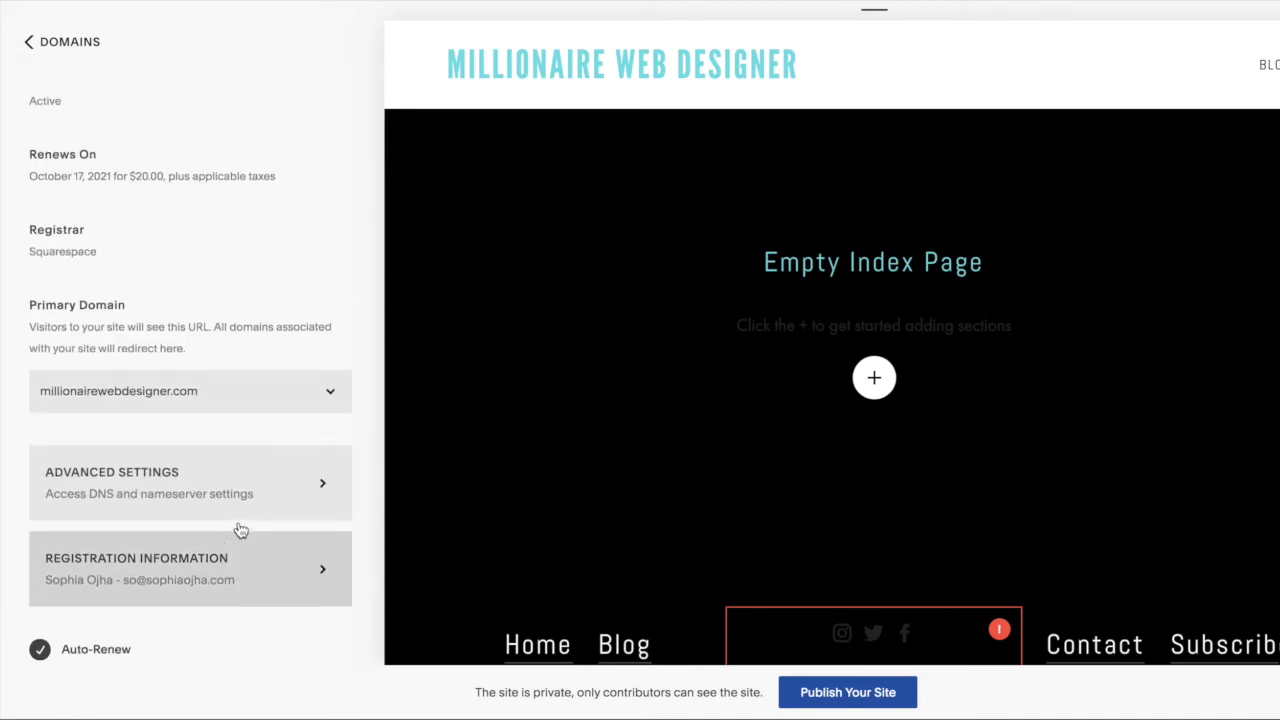
Review the domain's DNS records in Advanced Settings
left_click(250, 503)
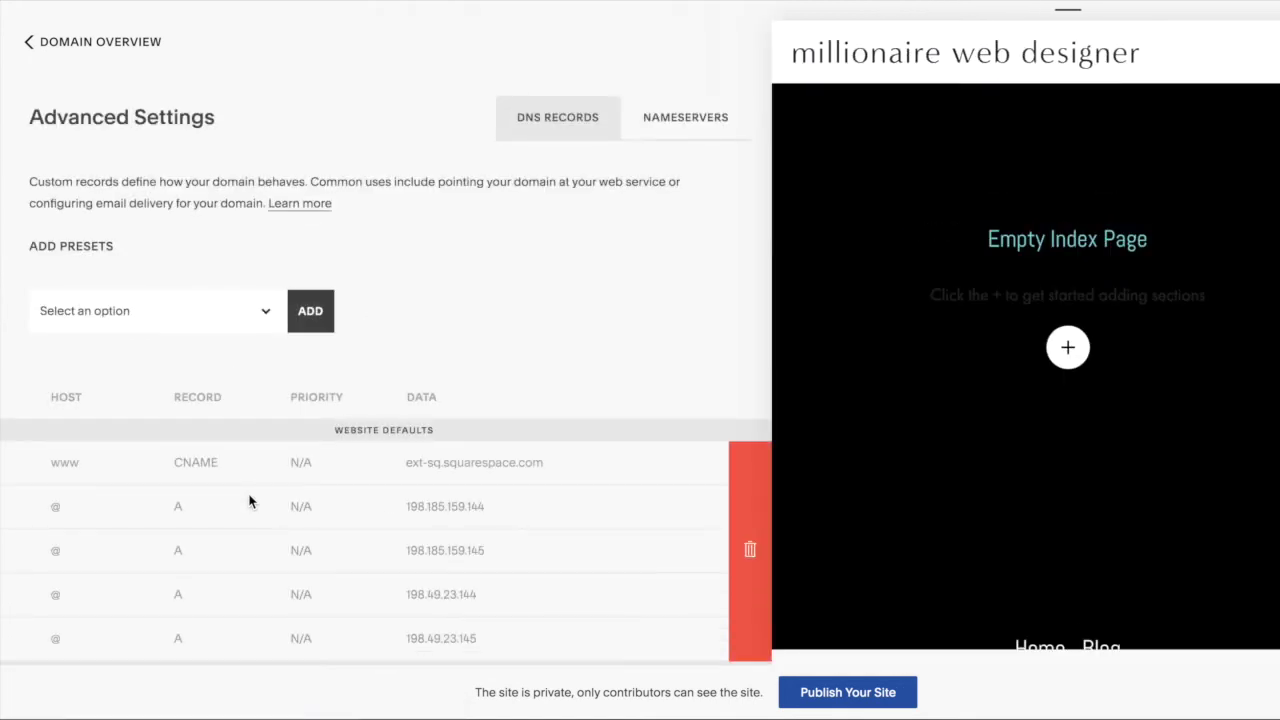
scroll(523, 320, "down", 2)
scroll(523, 320, "up", 2)
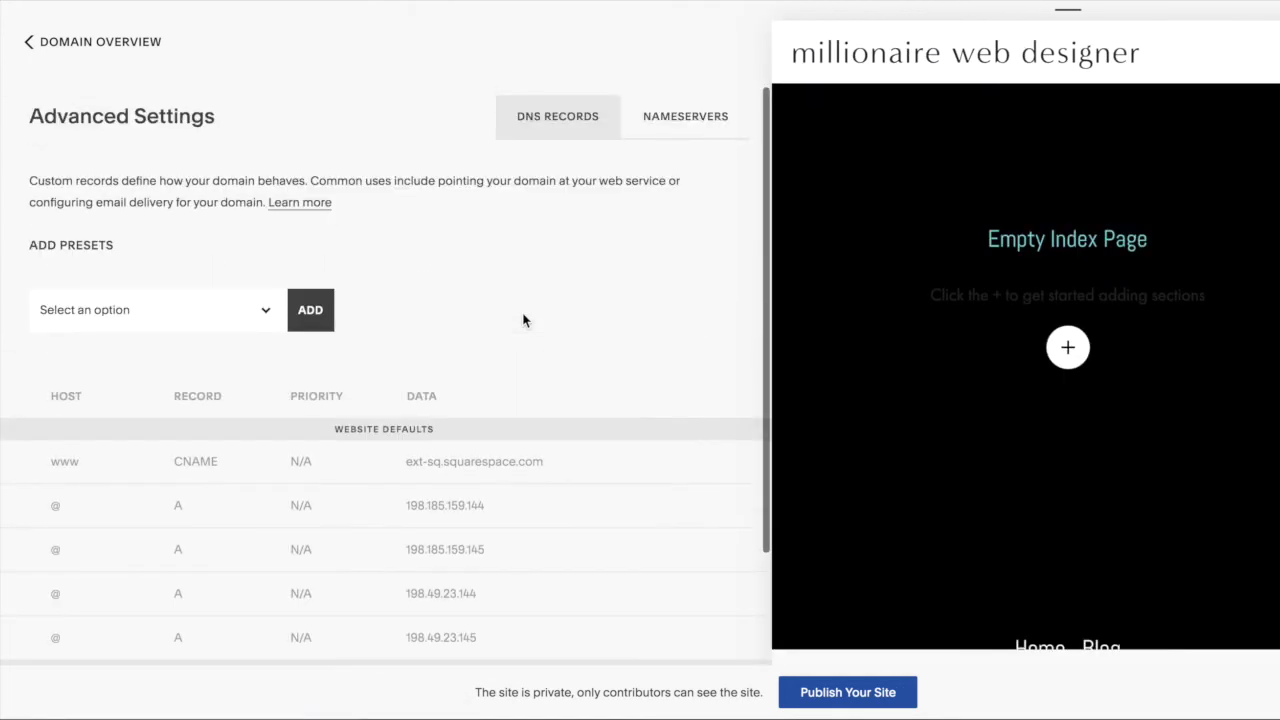
left_click(30, 46)
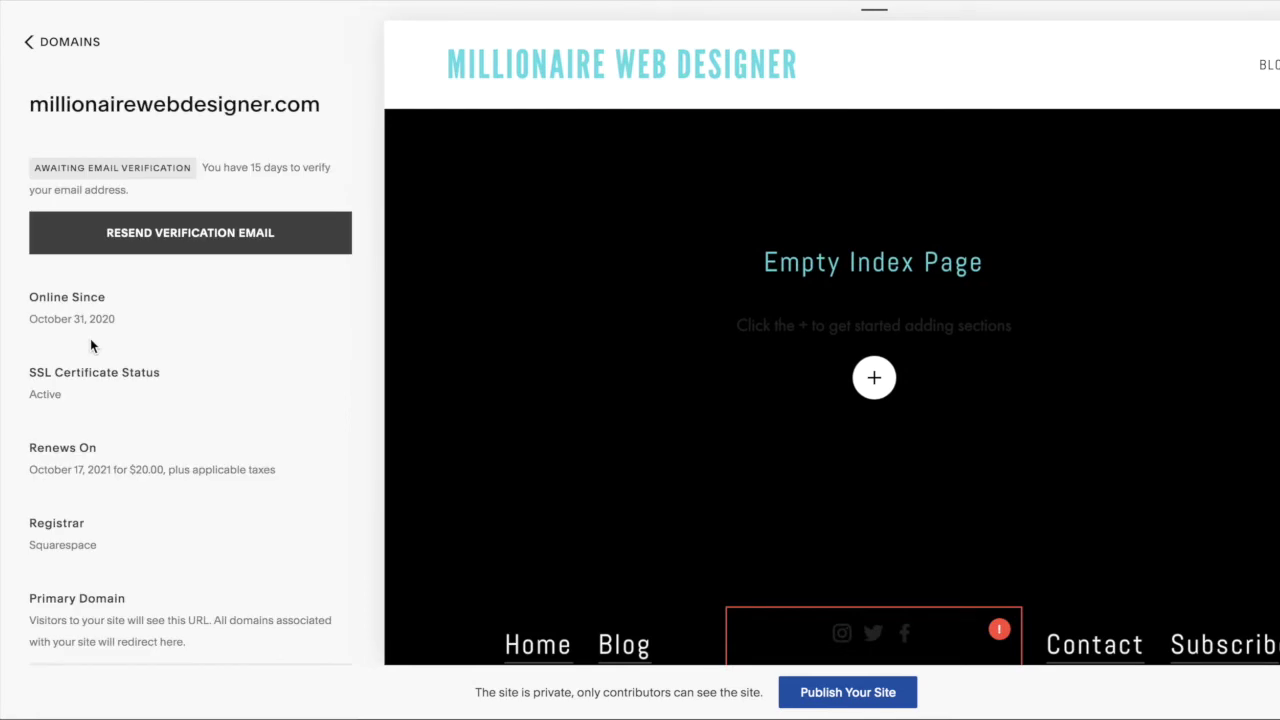
Check the admin, billing, owner and tech contacts, then return to the Domains list
scroll(236, 485, "down", 3)
scroll(236, 478, "down", 4)
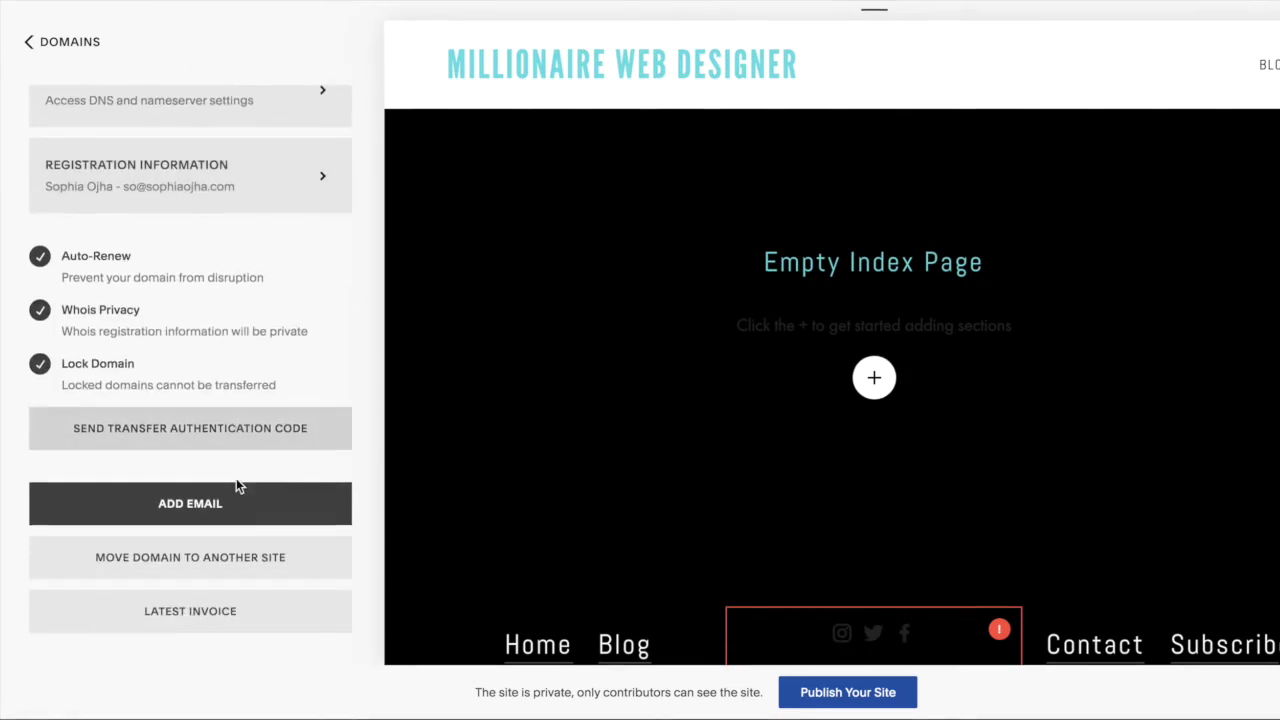
left_click(280, 195)
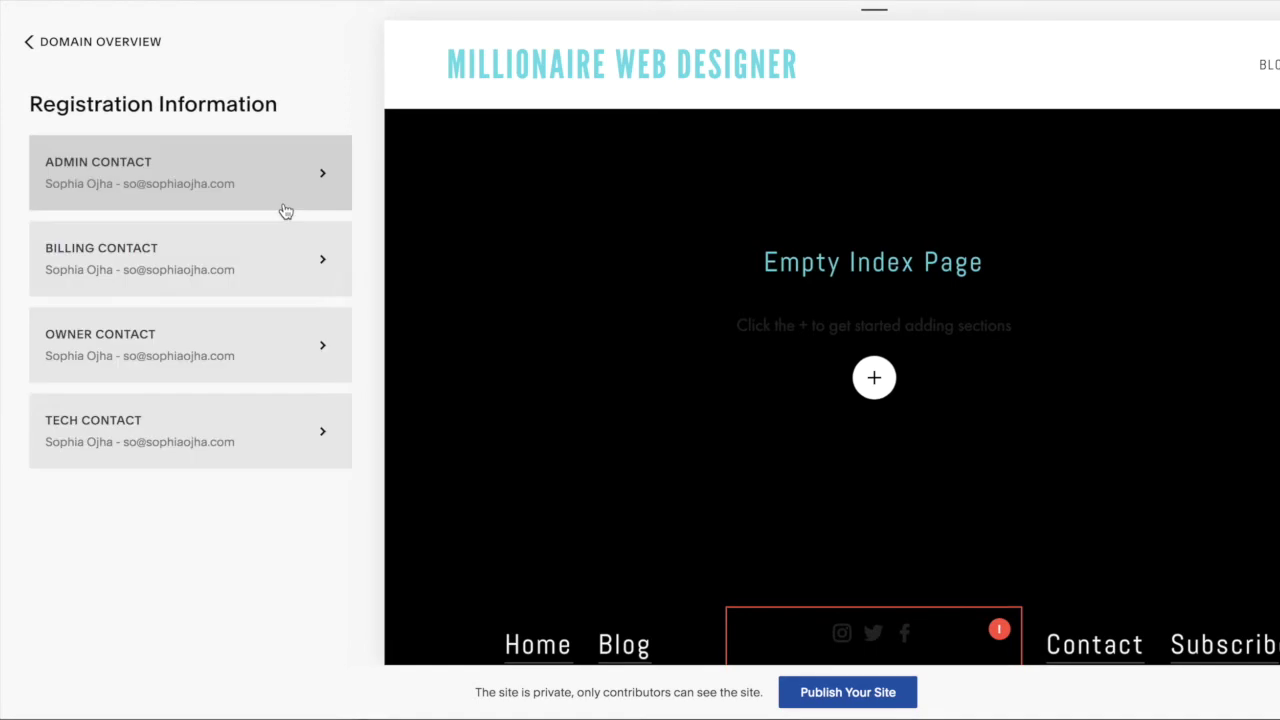
left_click(41, 50)
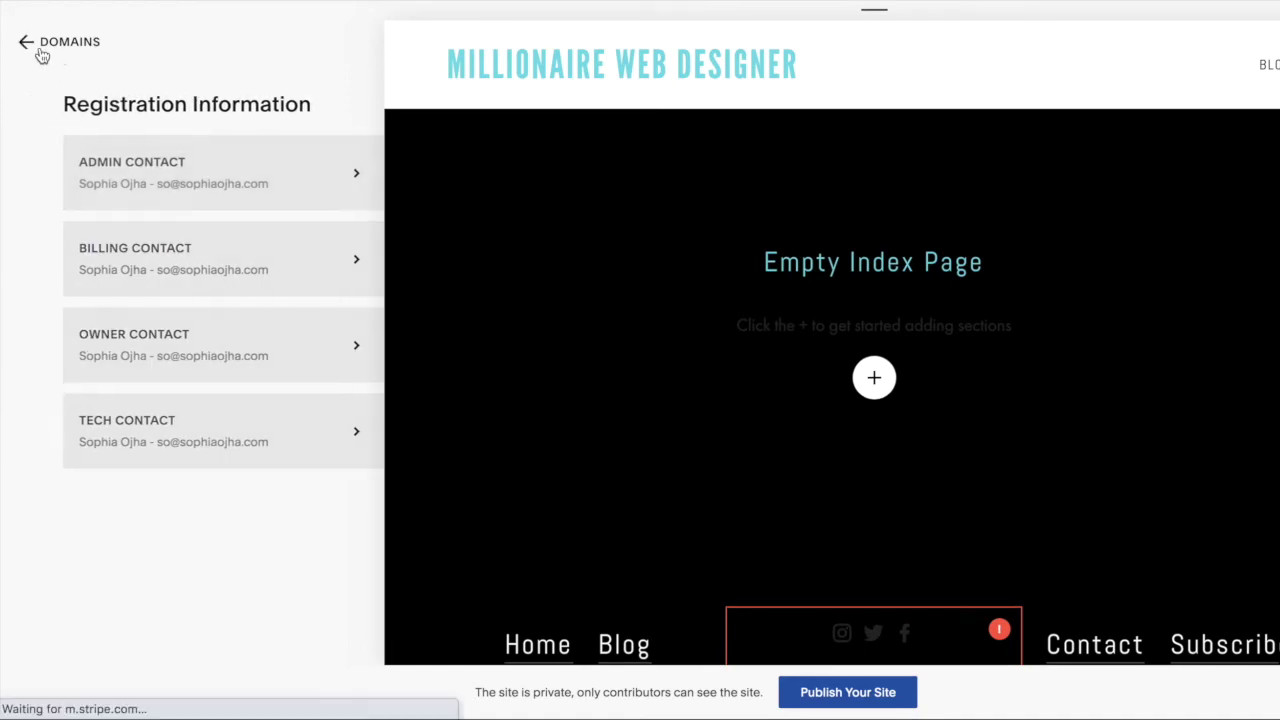
left_click(40, 50)
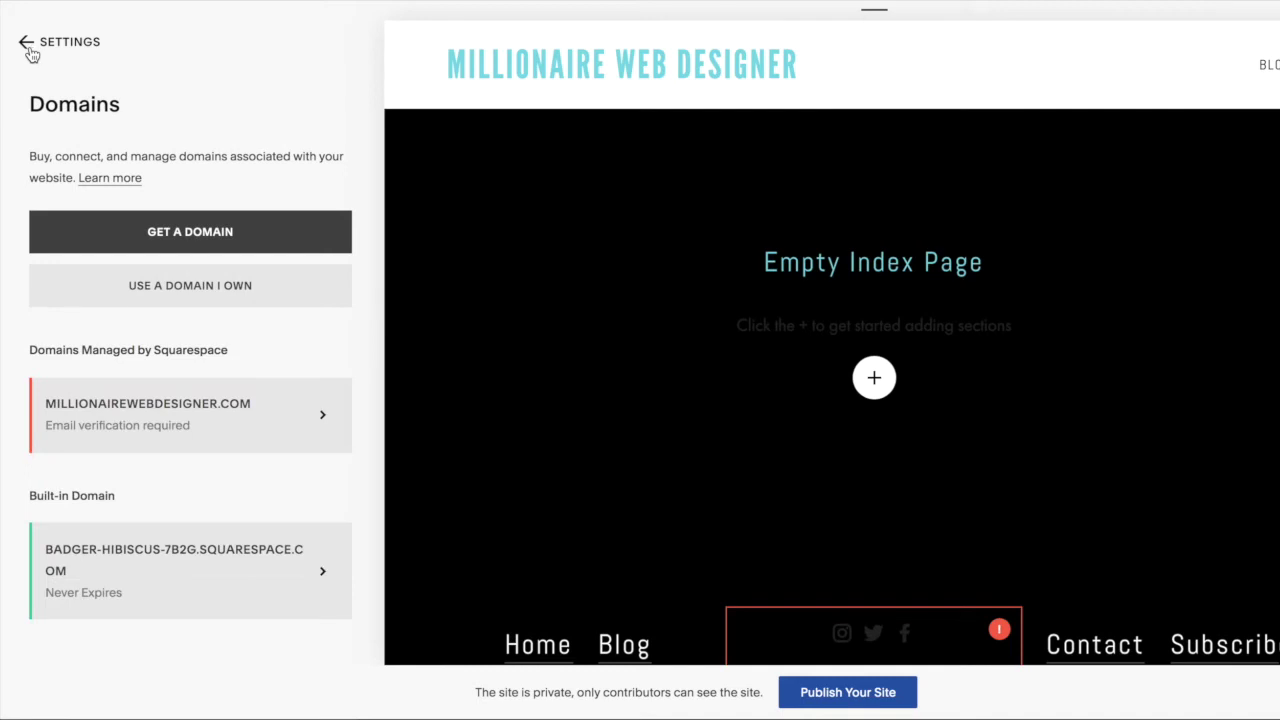
Resend and complete the domain's contact email verification, then return to the dashboard
left_click(96, 419)
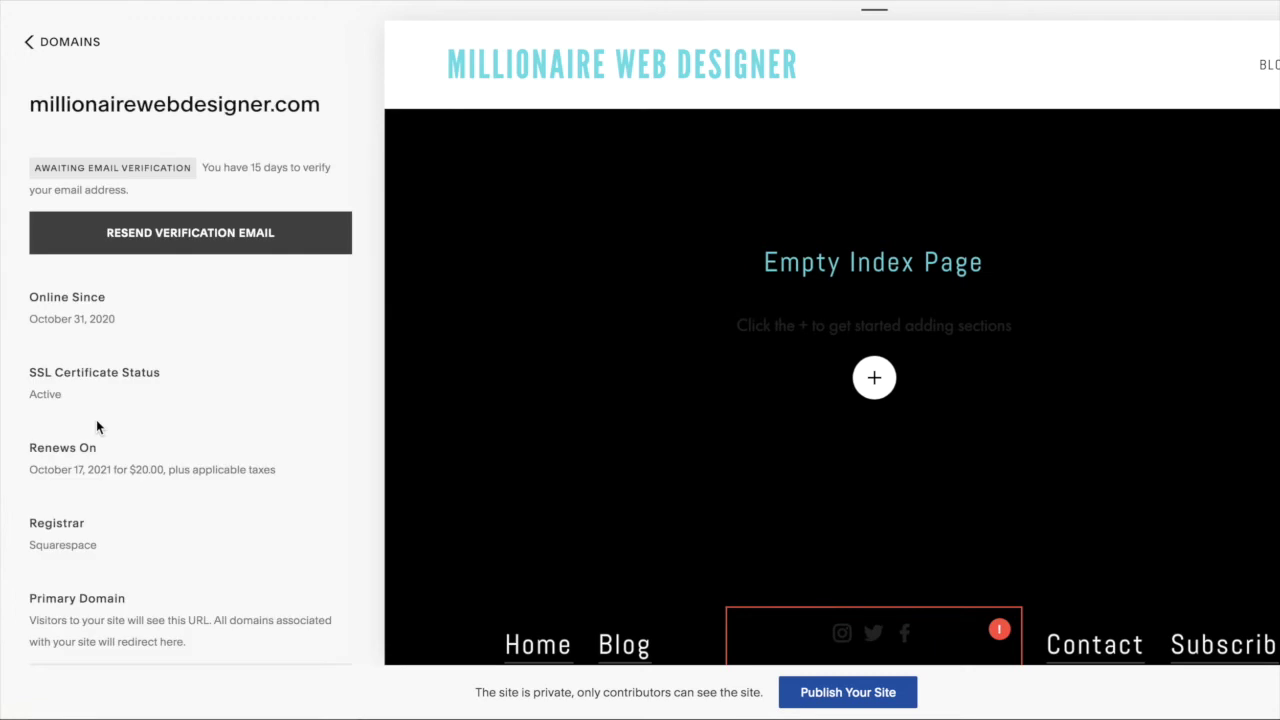
left_click(155, 248)
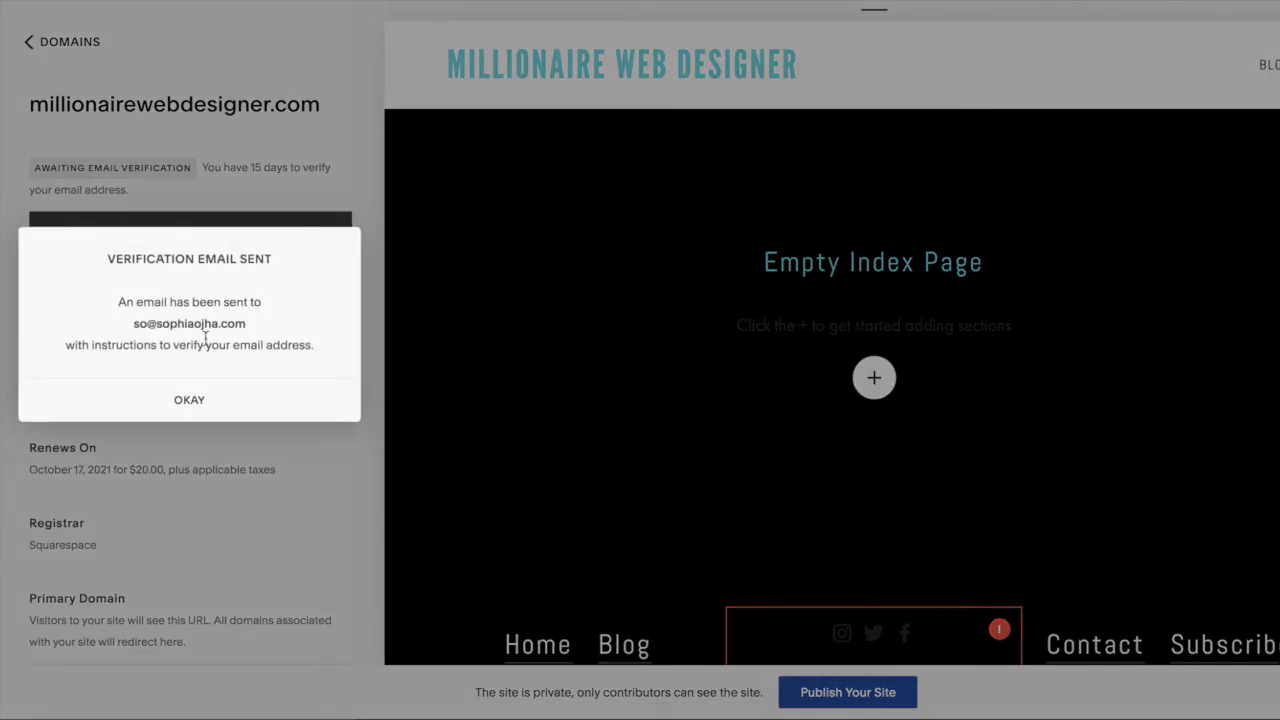
left_click(210, 416)
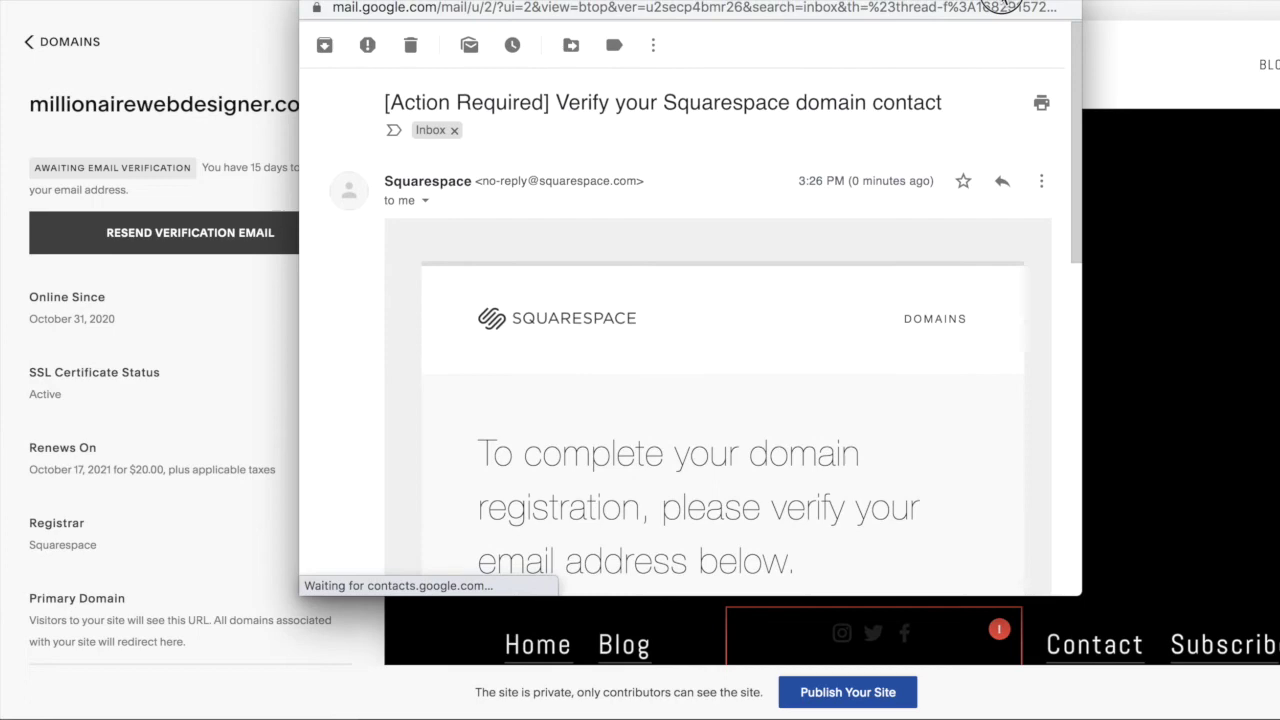
scroll(898, 379, "down", 5)
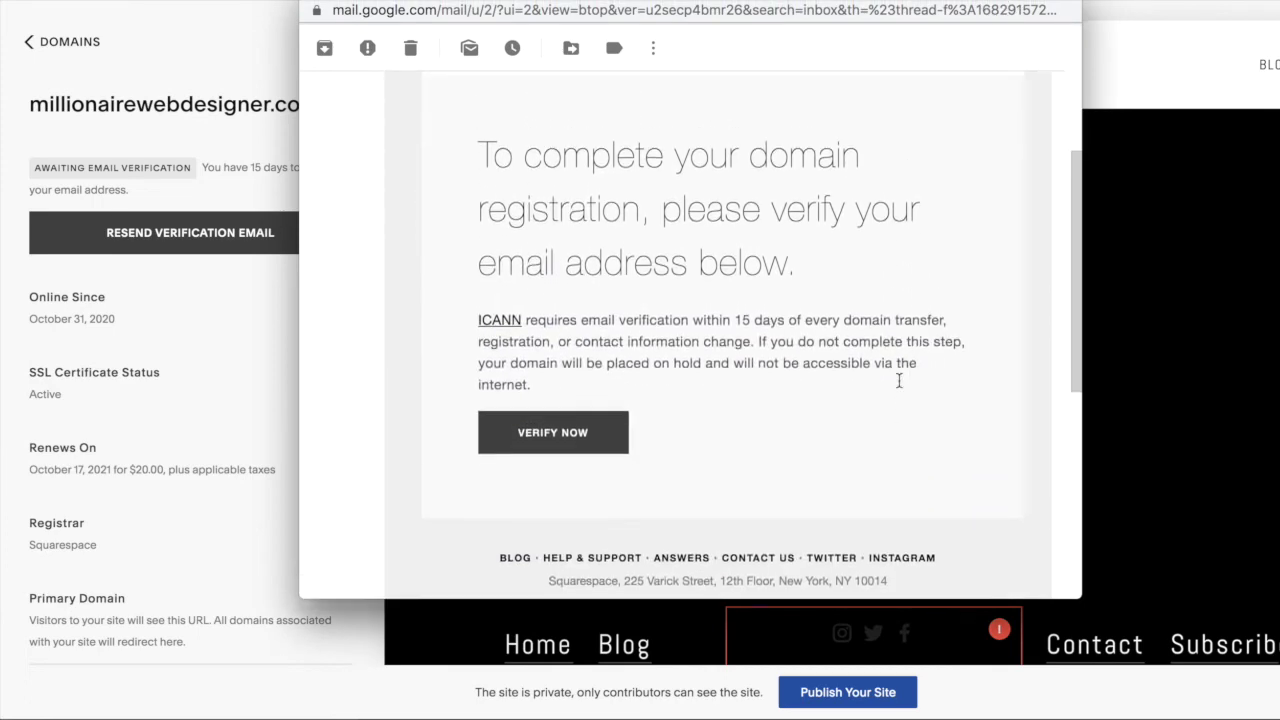
left_click(575, 433)
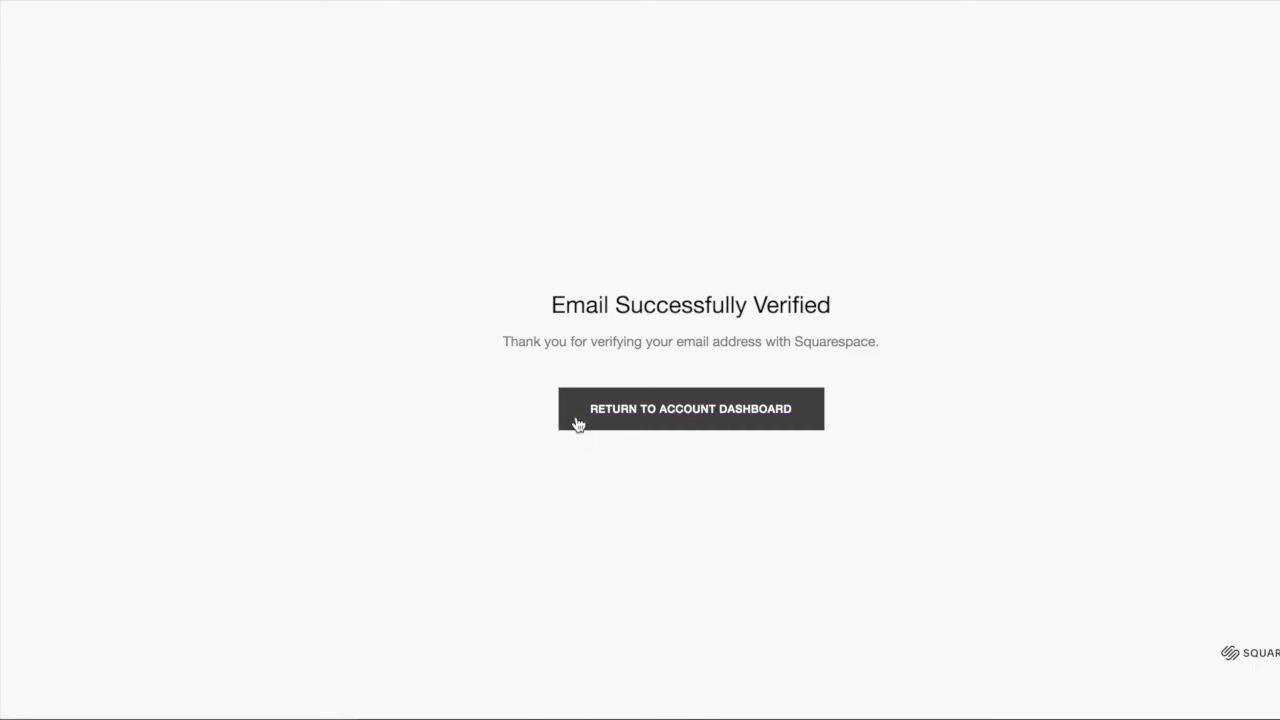
left_click(791, 432)
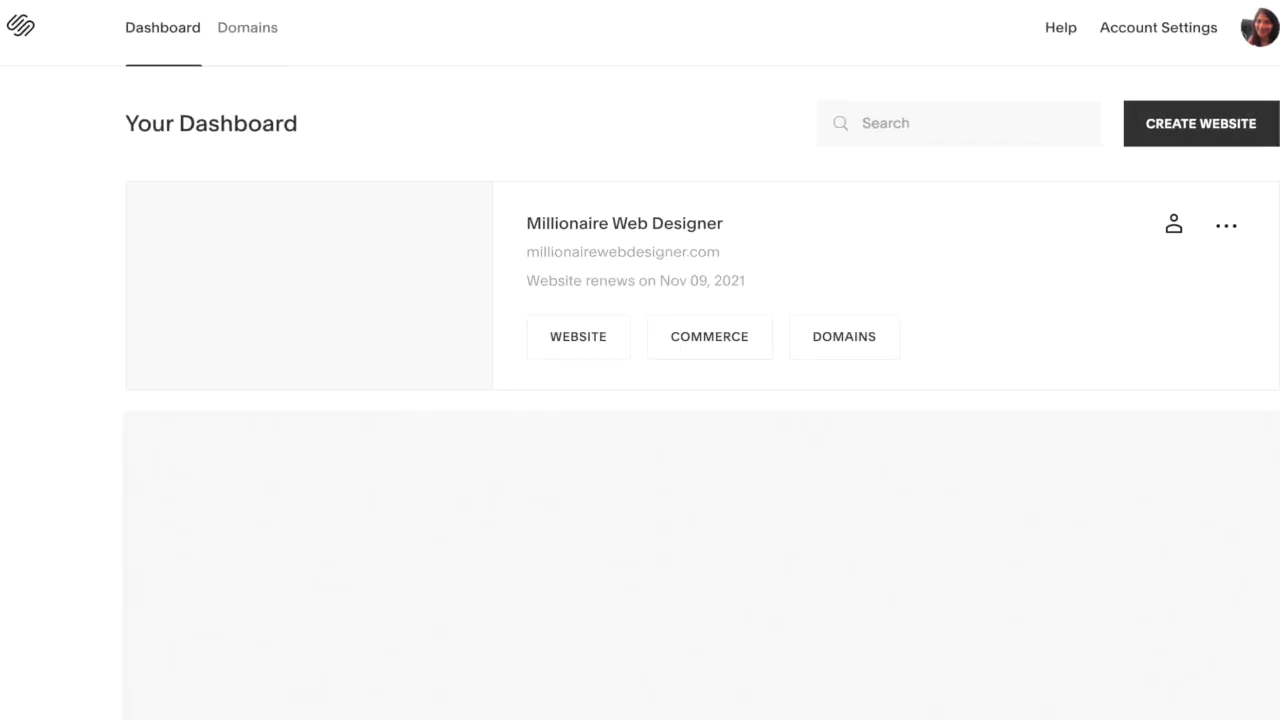
Load millionairewebdesigner.com in a new browser tab
left_click(337, 26)
type("www.")
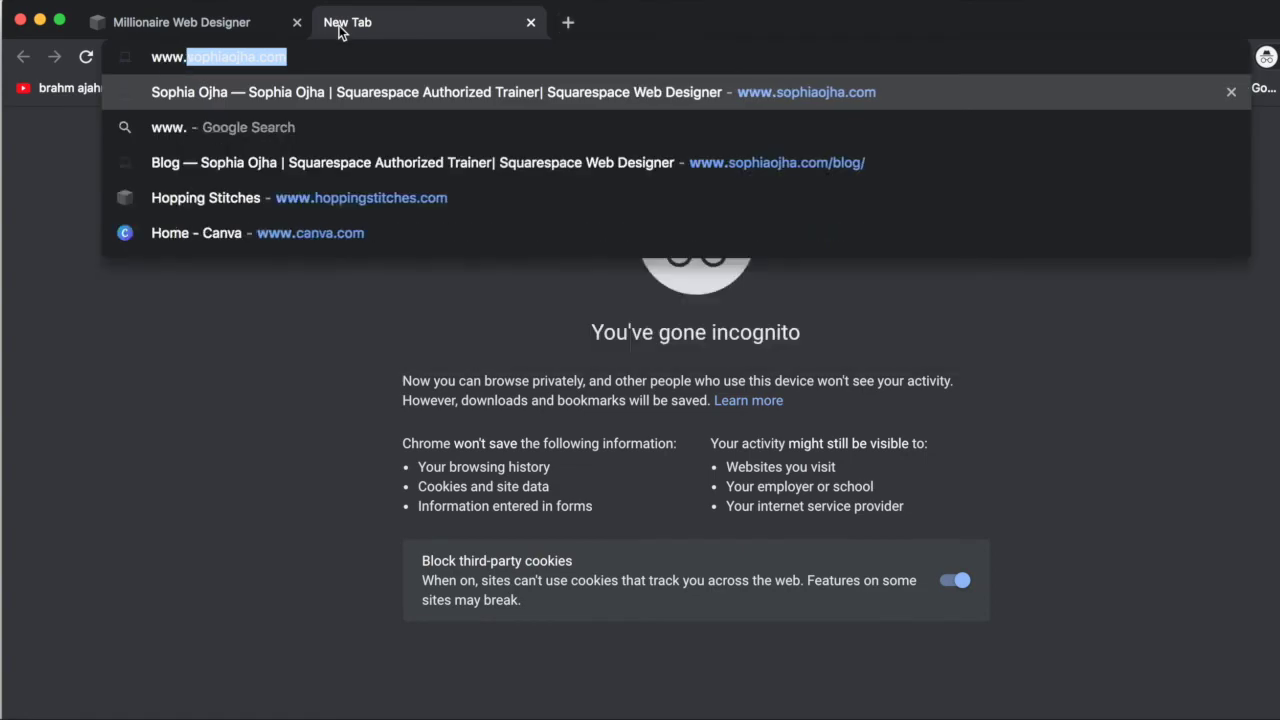
type("milli")
key("Return")
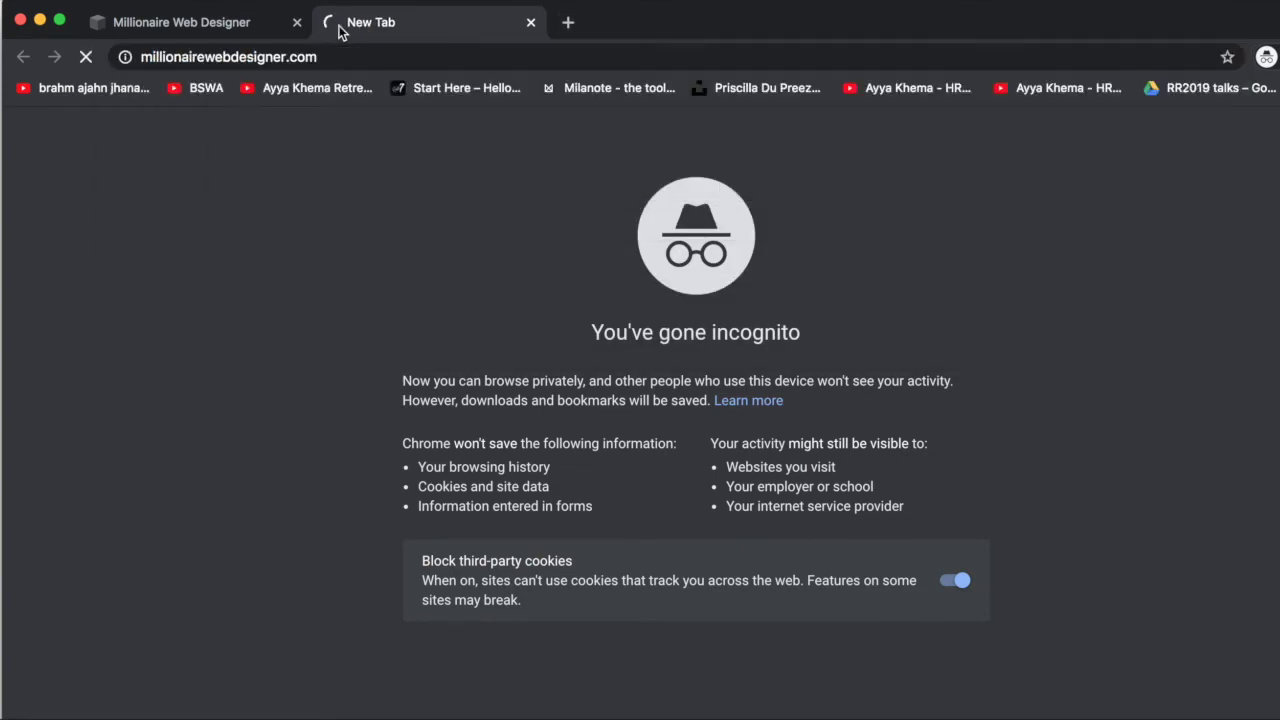